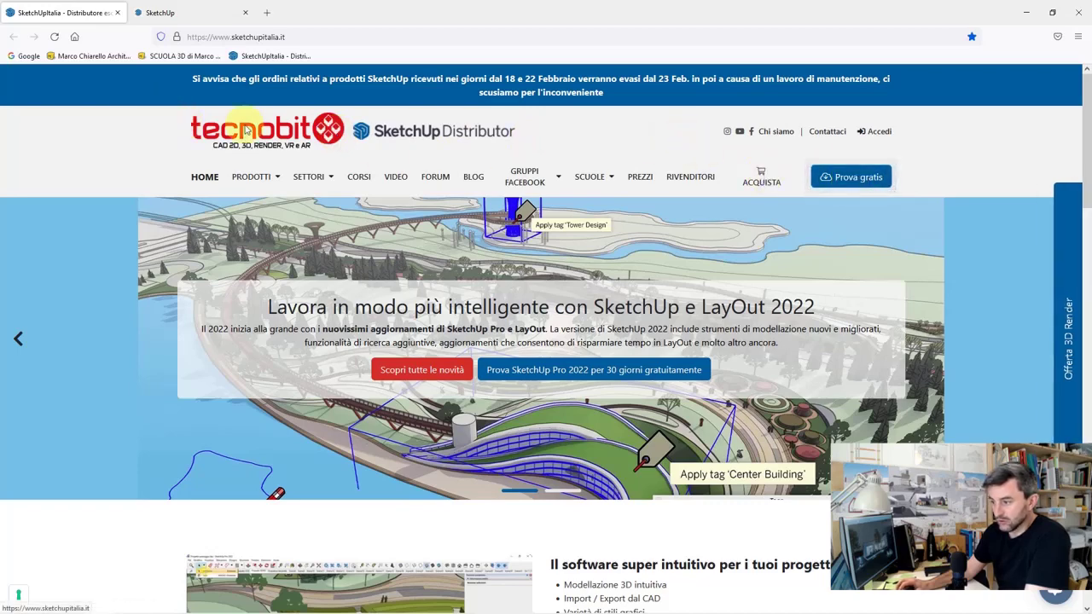
View the SketchUp 2022 download page, then switch to the SketchUp web app tab with its empty model
click(861, 181)
scroll(853, 213, down, 1)
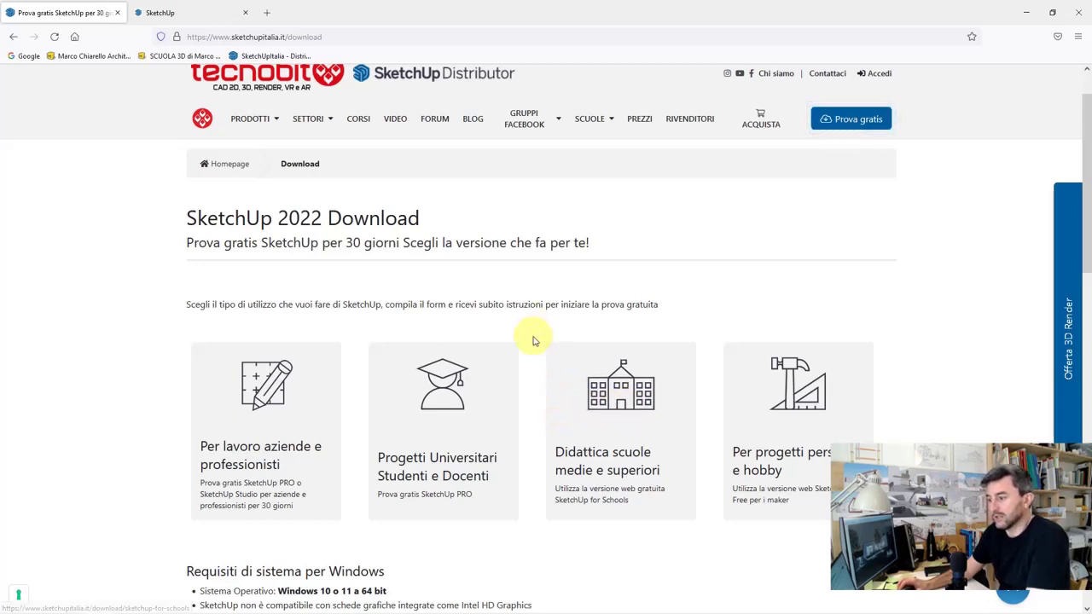
click(182, 17)
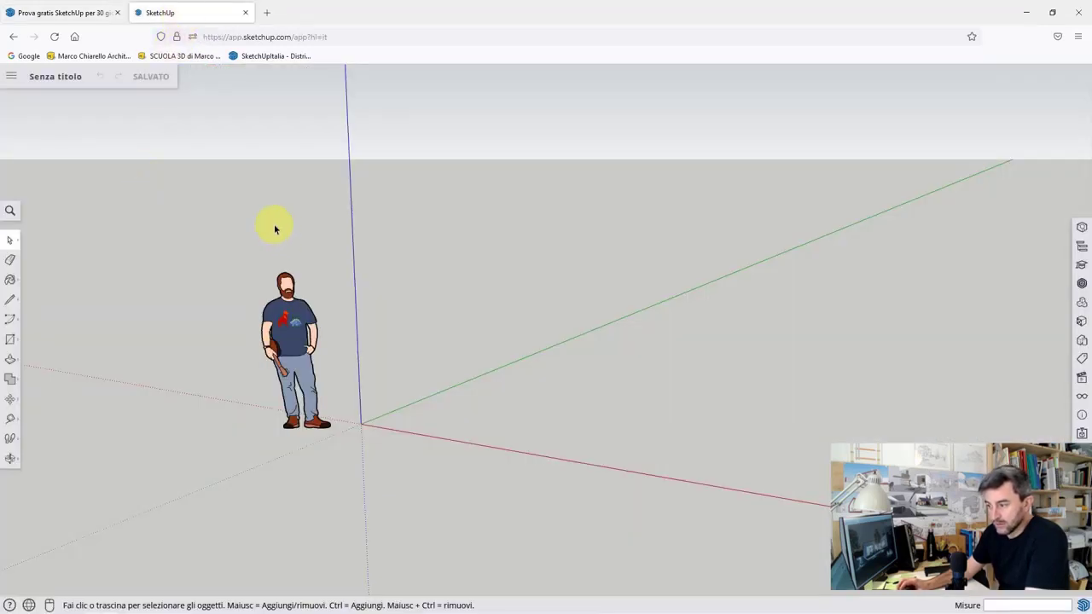
Draw Line edges of 800, 1500 and 800 from near the origin, then close them into a rectangular face
mouse_move(397, 349)
middle_down()
mouse_move(390, 290)
mouse_move(395, 332)
middle_up()
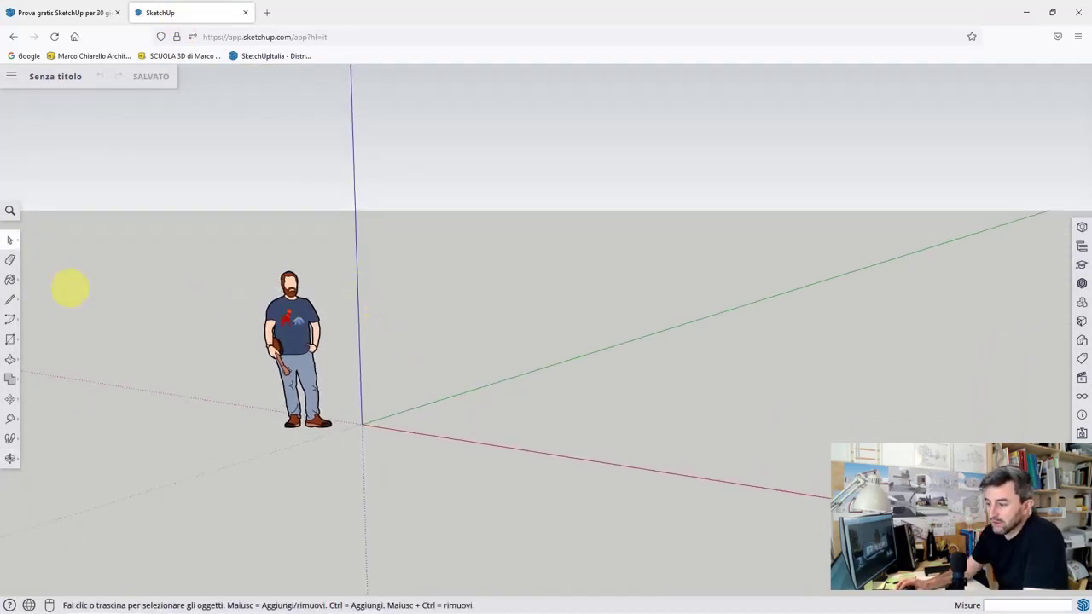
click(11, 300)
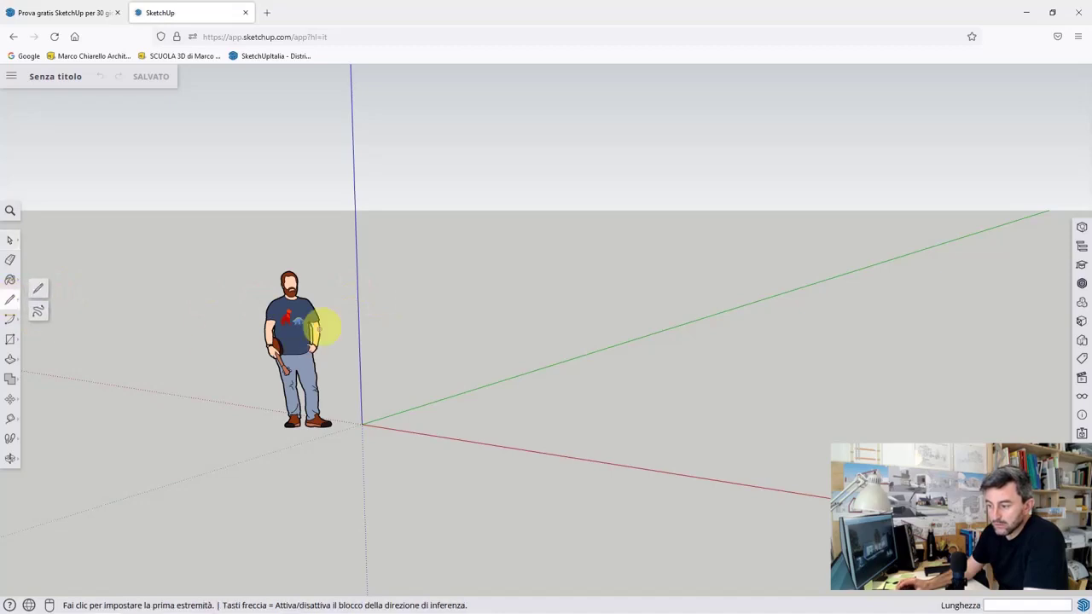
mouse_move(320, 327)
middle_down()
mouse_move(346, 417)
mouse_move(381, 423)
middle_up()
middle_drag(264, 371, 390, 395)
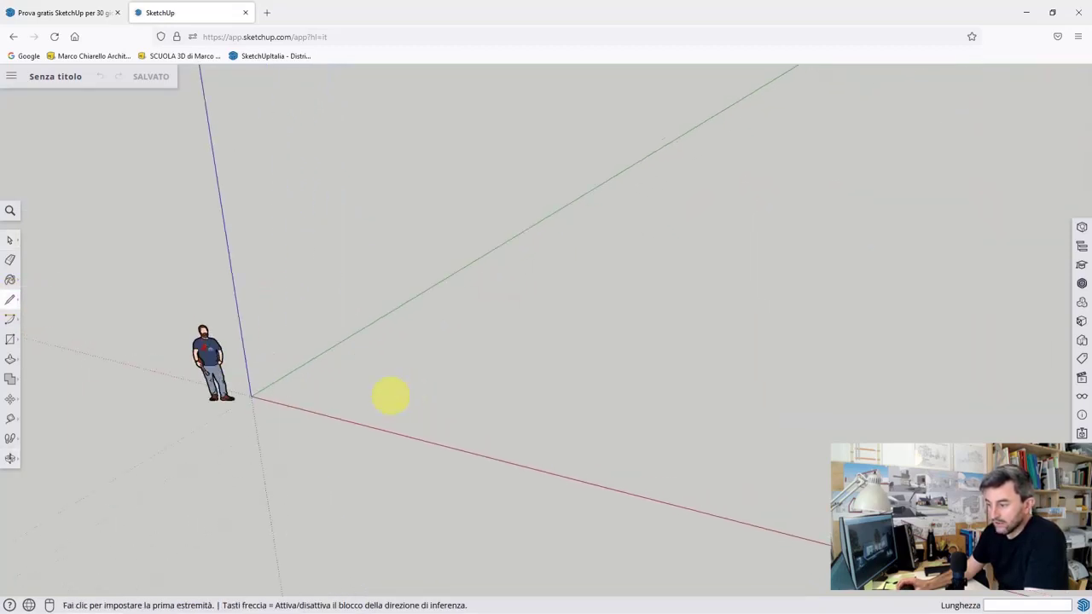
click(325, 388)
text(800)
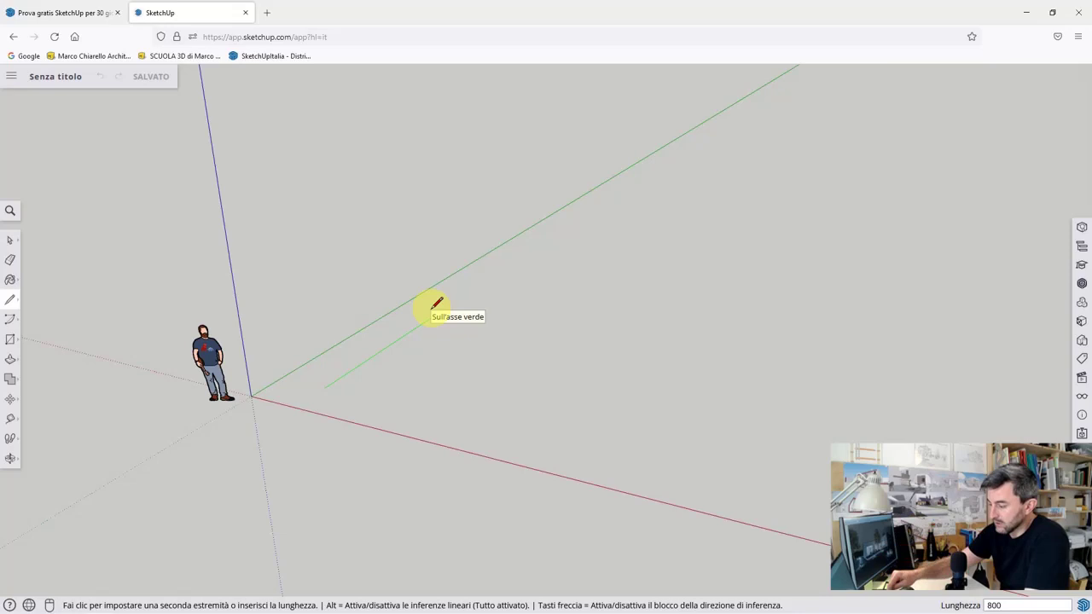
key(Return)
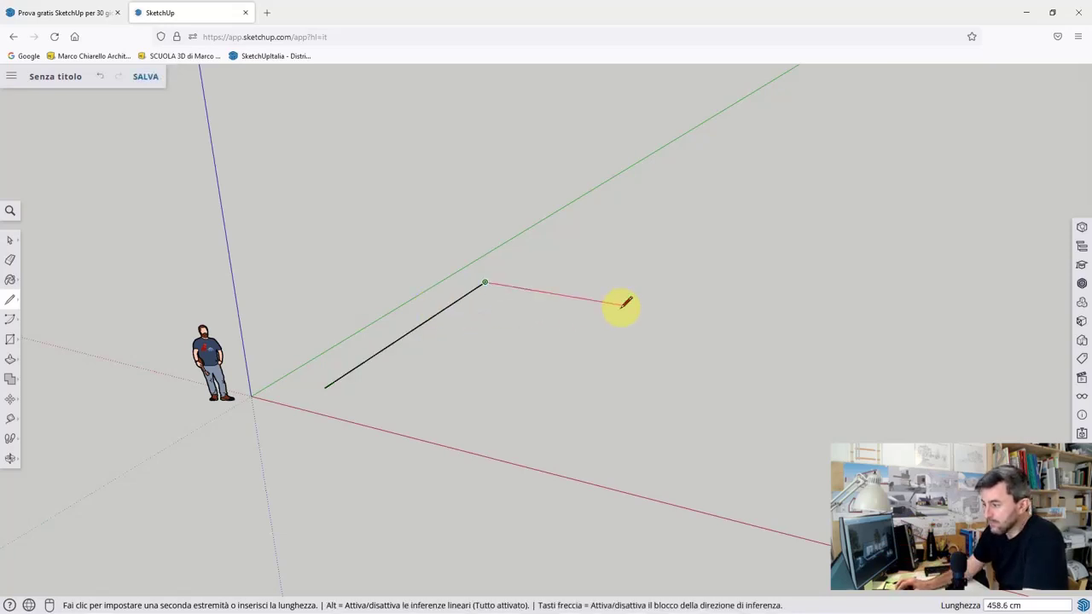
key(Return)
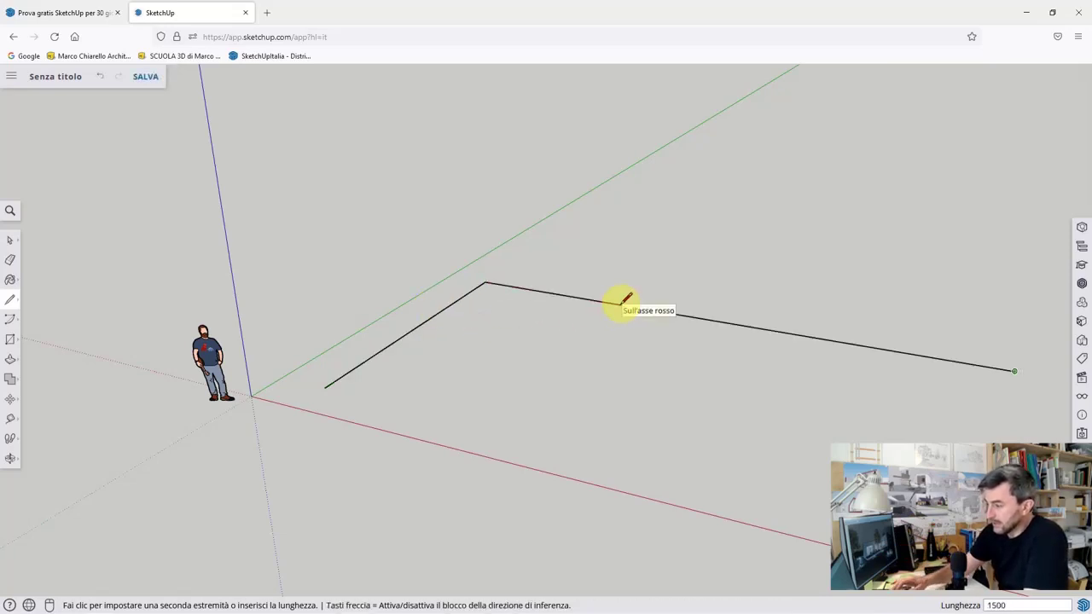
middle_drag(620, 307, 613, 513)
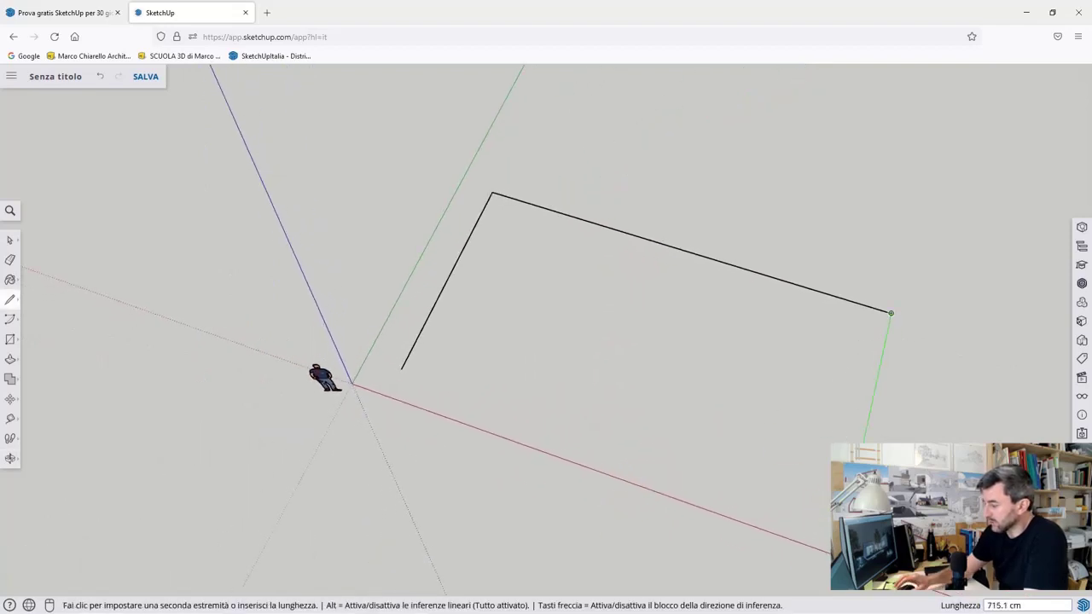
key(Return)
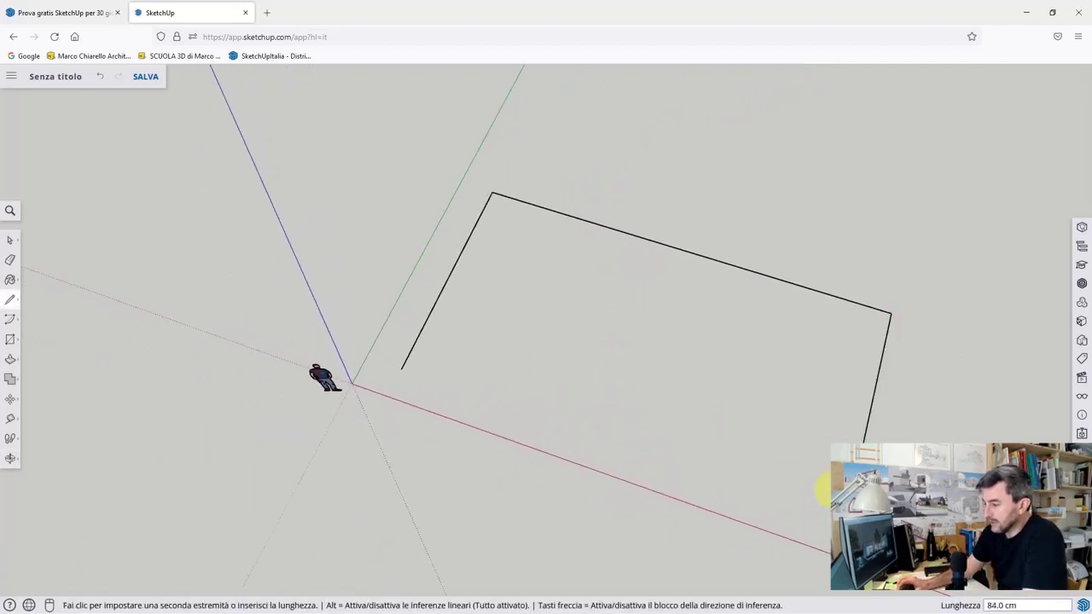
click(404, 367)
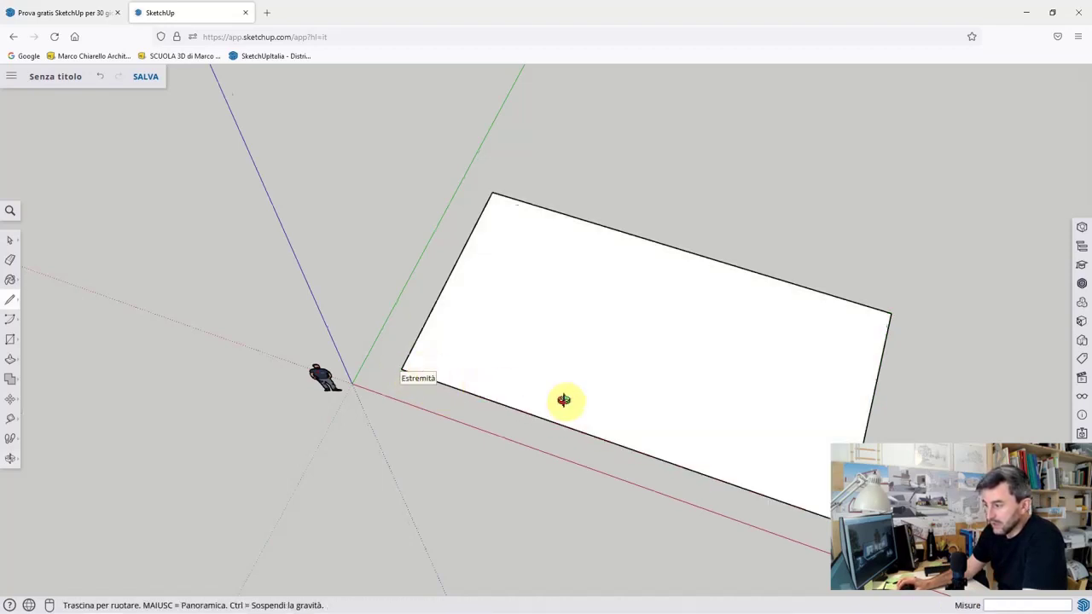
Offset the rectangle face's edges inward by 45
mouse_move(563, 397)
middle_down()
mouse_move(463, 227)
mouse_move(738, 346)
mouse_move(616, 424)
middle_up()
scroll(738, 347, down, 3)
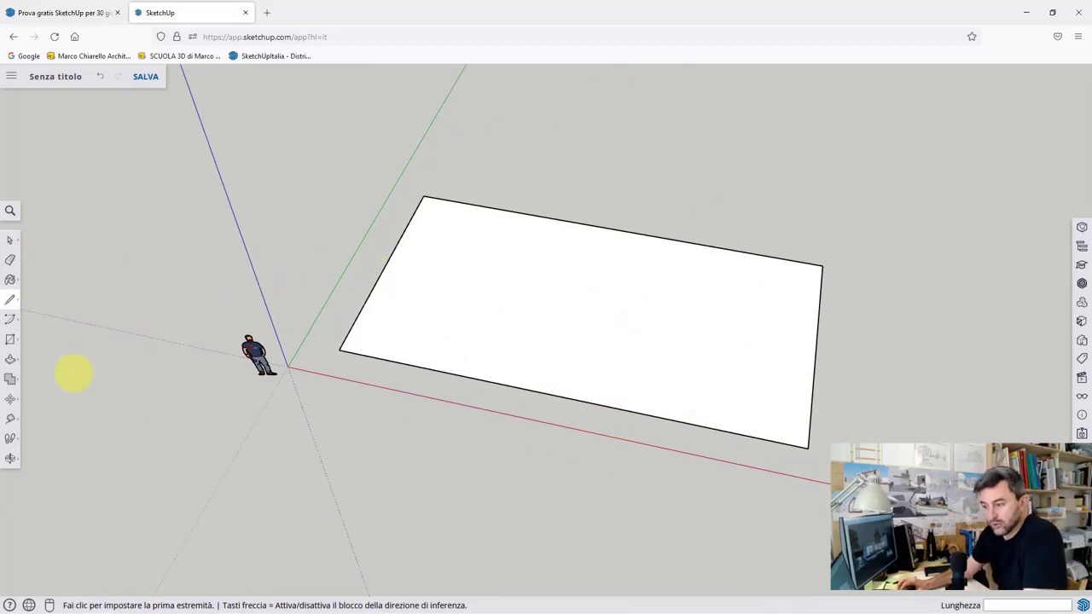
click(11, 362)
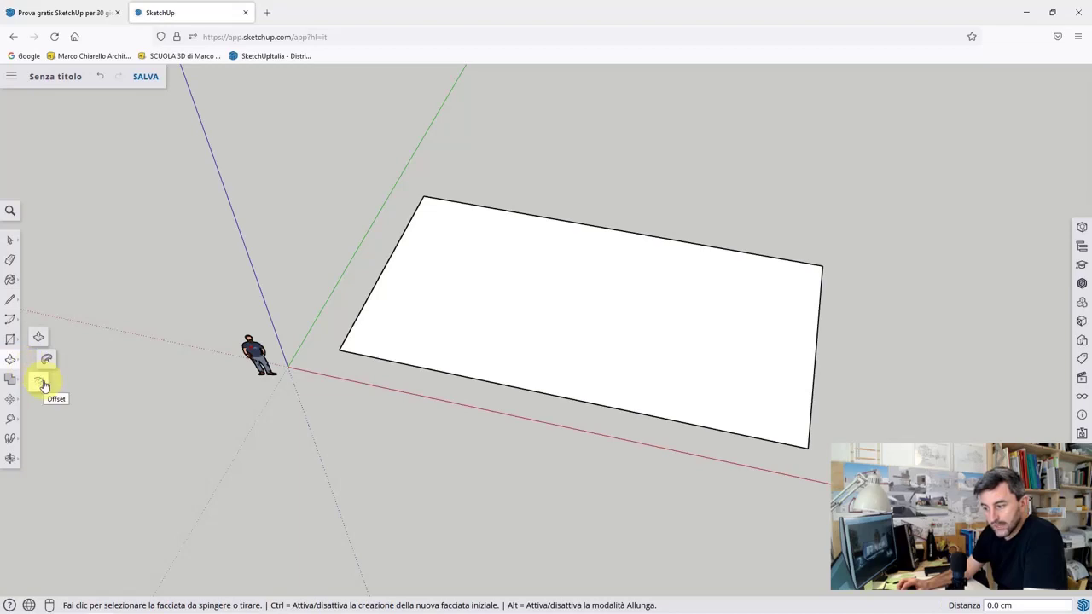
click(40, 386)
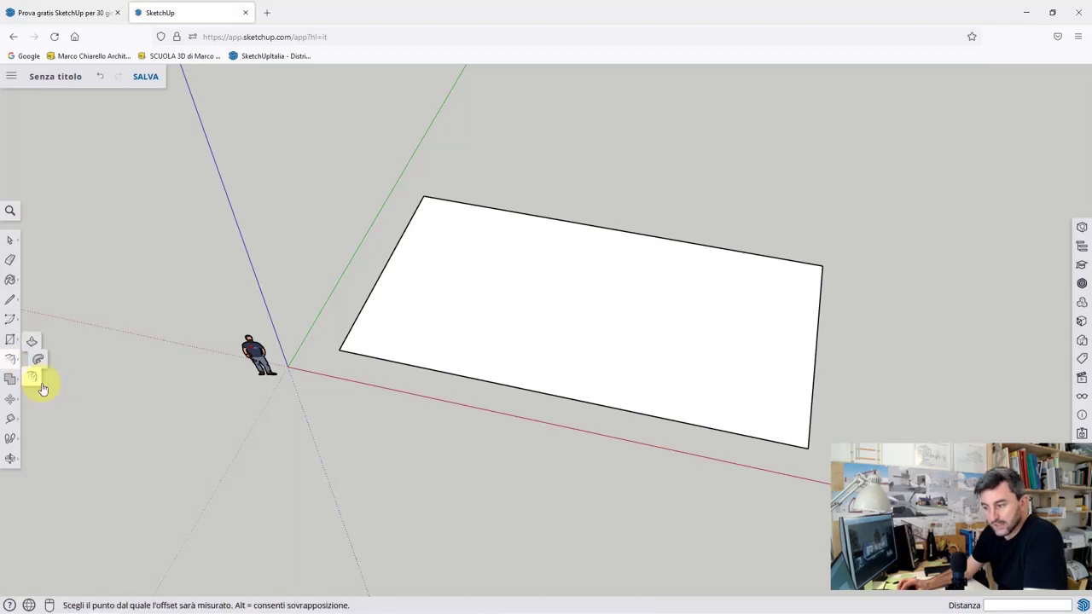
click(452, 364)
click(447, 373)
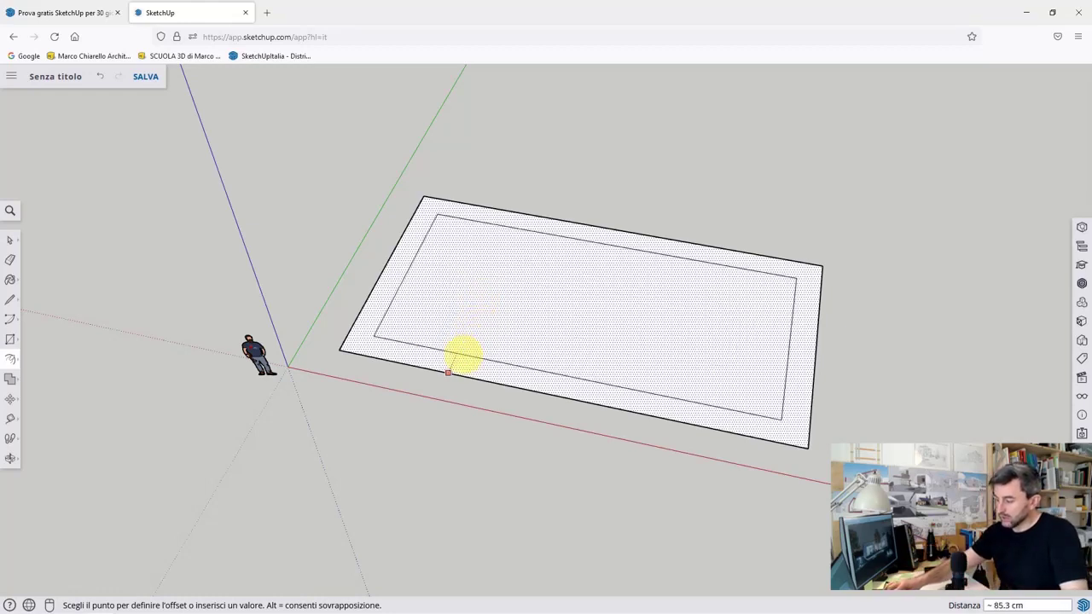
text(45)
key(Return)
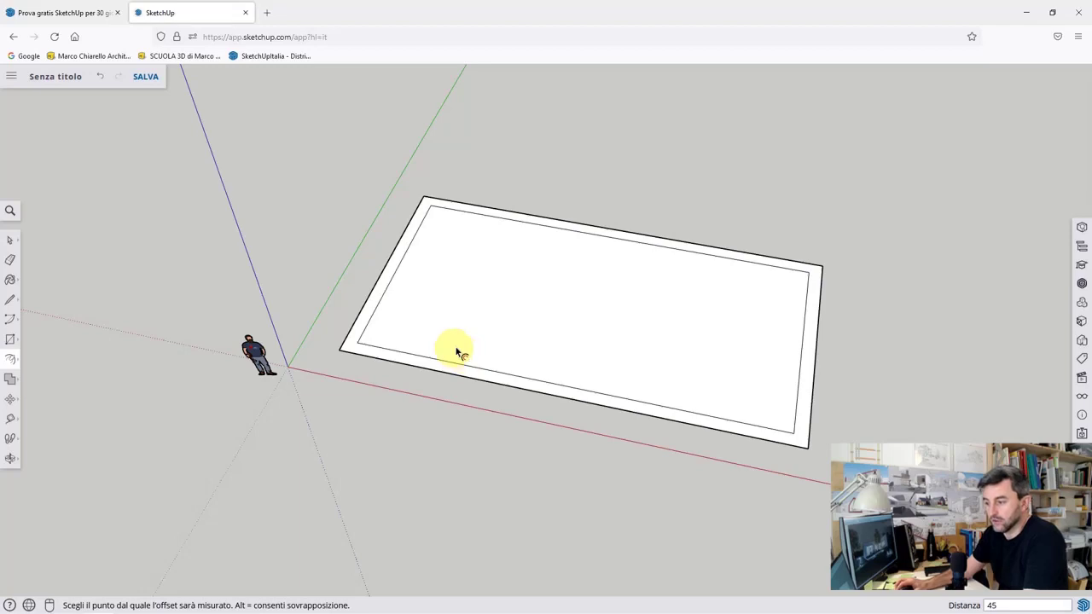
Push/Pull the outer border ring up 320 cm to form the walls
click(6, 365)
click(12, 365)
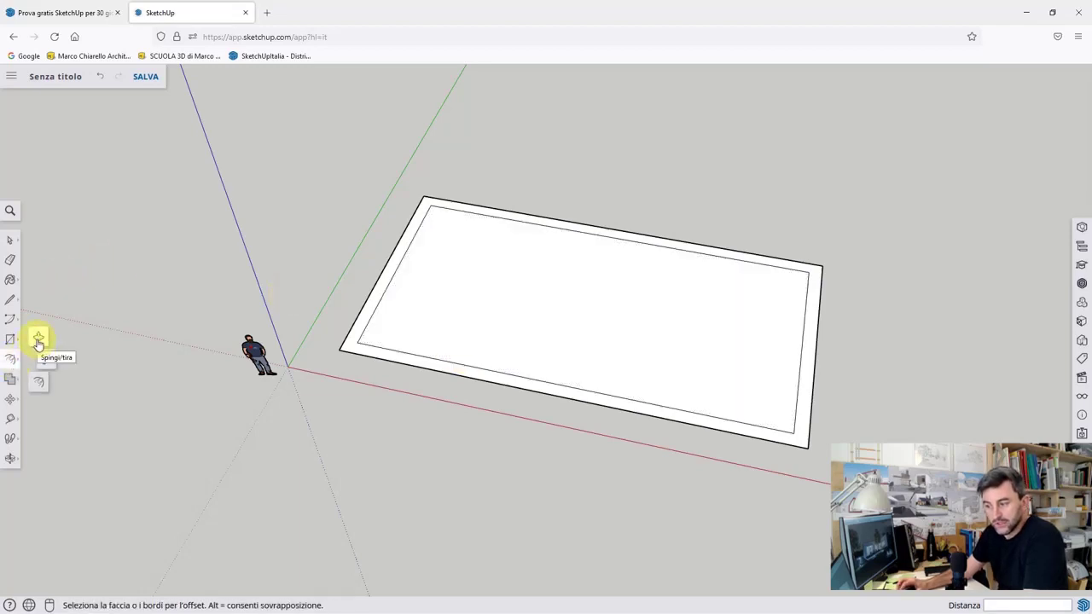
click(39, 341)
click(366, 320)
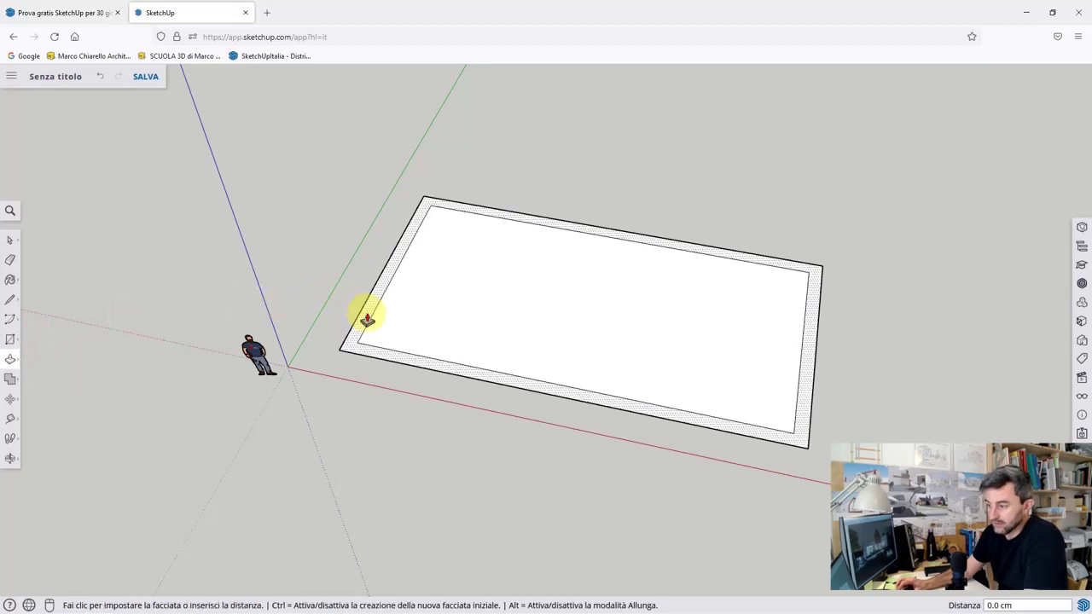
middle_drag(367, 320, 361, 256)
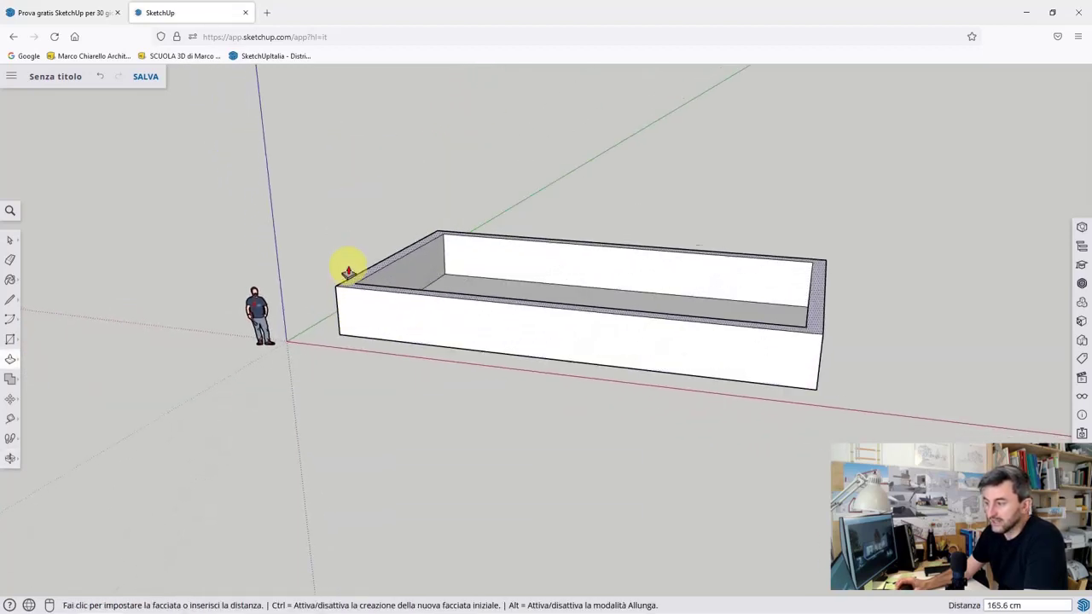
click(331, 210)
text(320)
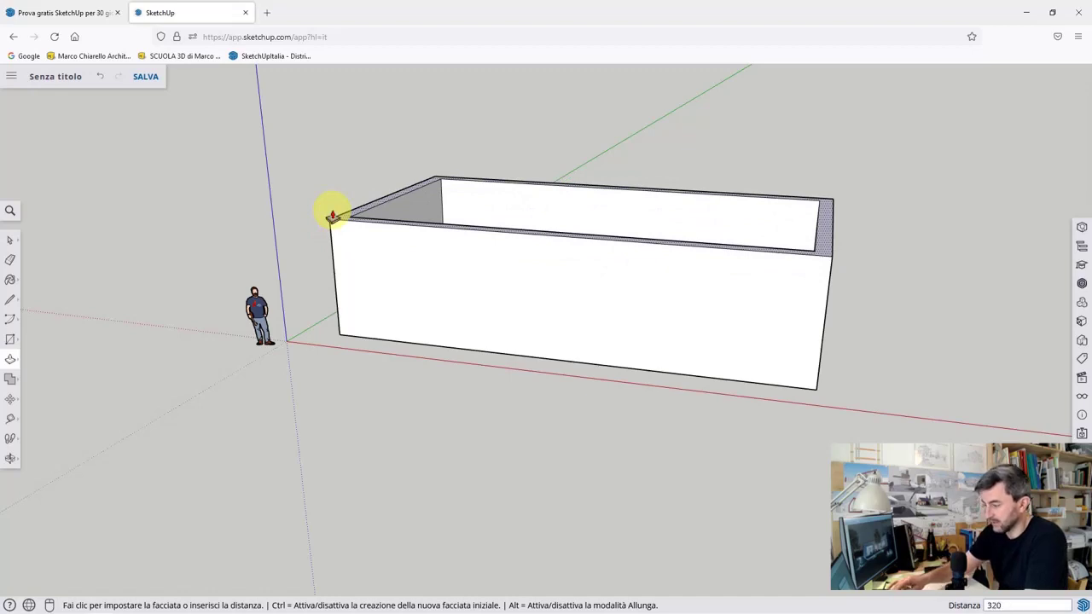
key(Return)
mouse_move(356, 220)
middle_down()
mouse_move(366, 402)
mouse_move(365, 313)
middle_up()
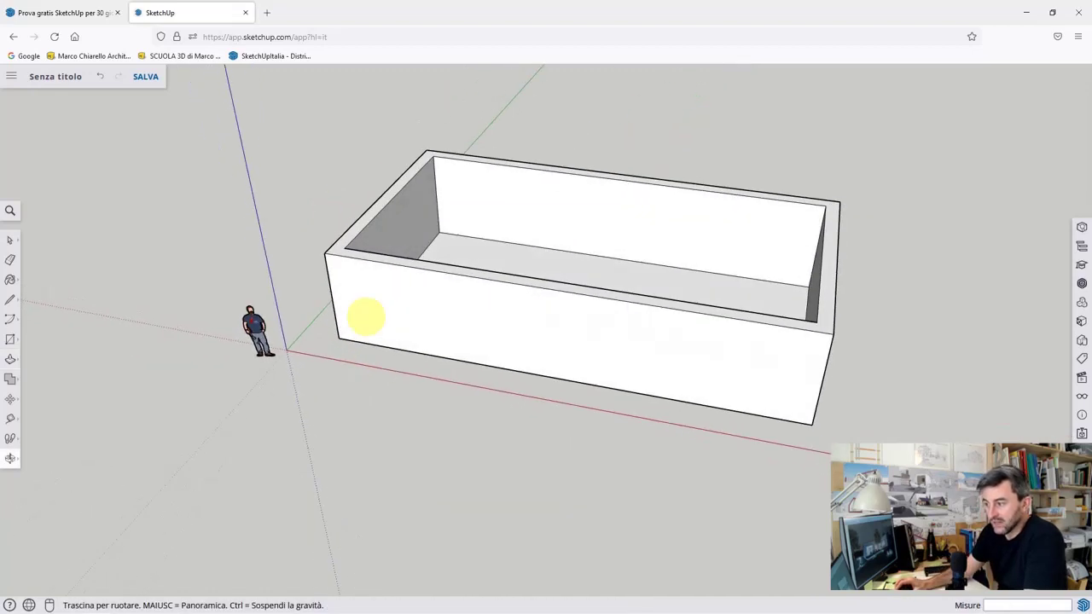
Draw a door rectangle and a window rectangle on the front wall
click(11, 340)
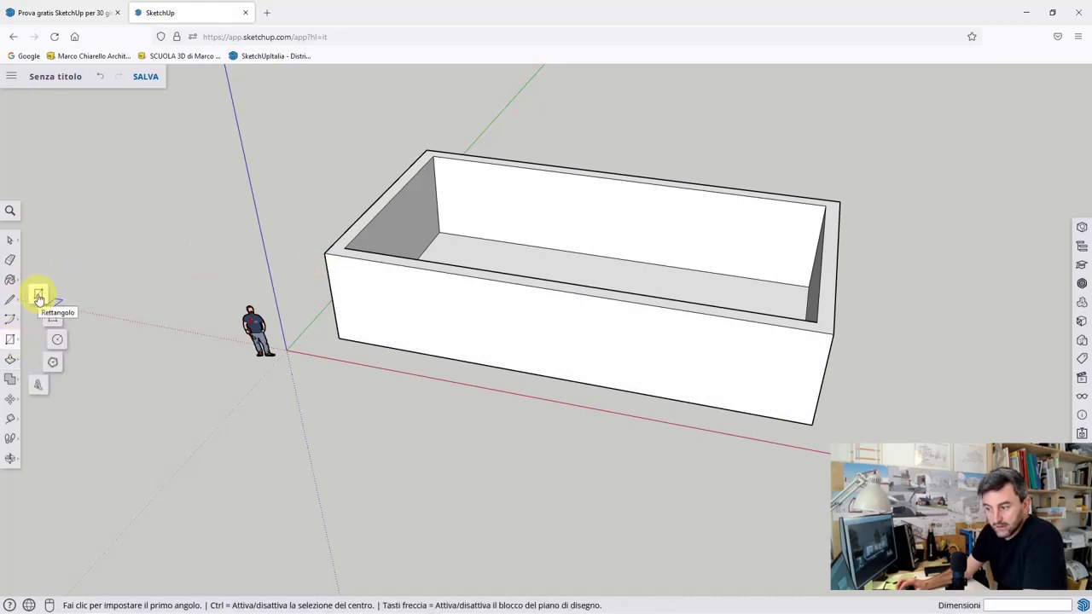
click(38, 296)
scroll(361, 322, up, 3)
click(392, 375)
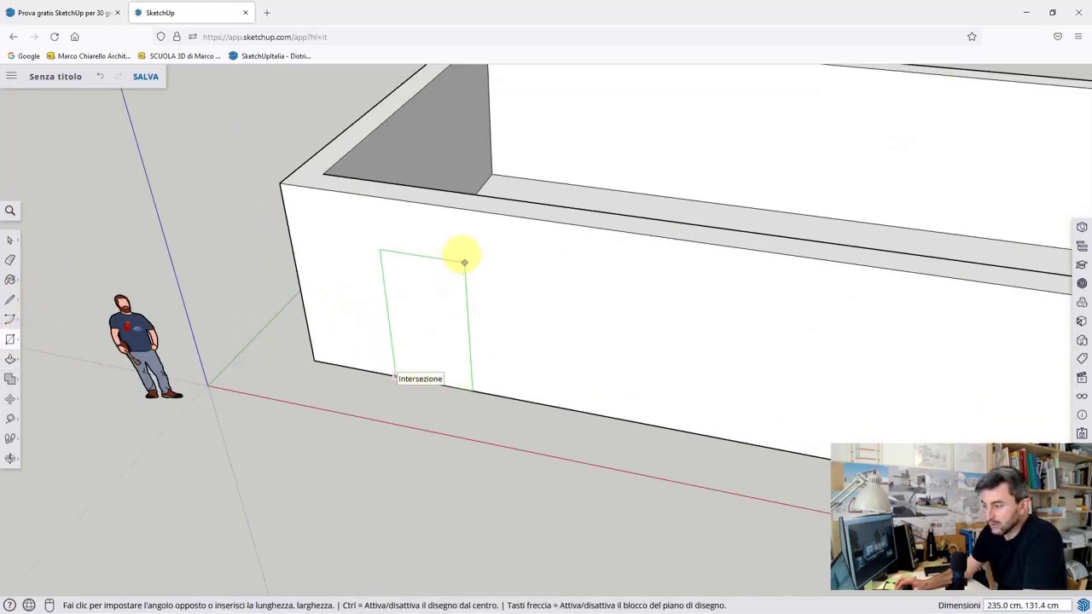
click(443, 238)
click(586, 258)
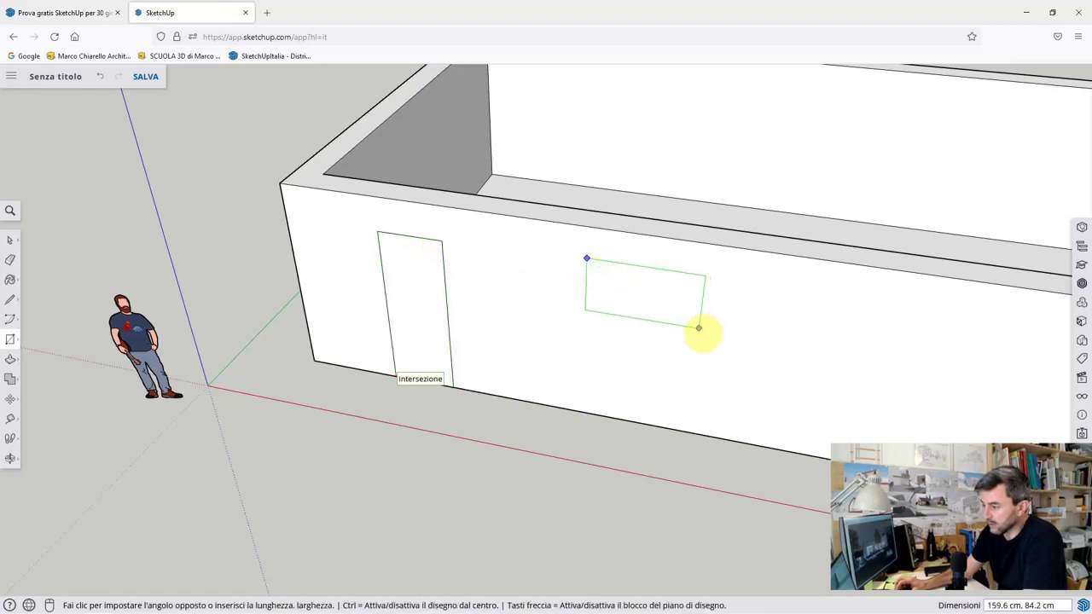
click(720, 351)
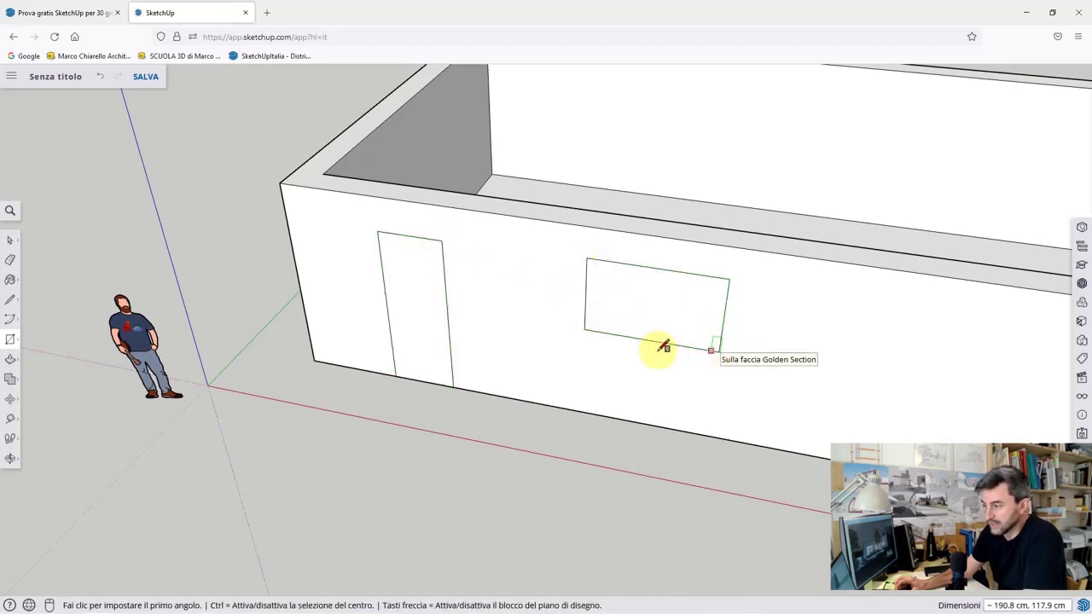
Push the door and window rectangles 45 cm through the front wall to make openings
click(11, 358)
click(408, 339)
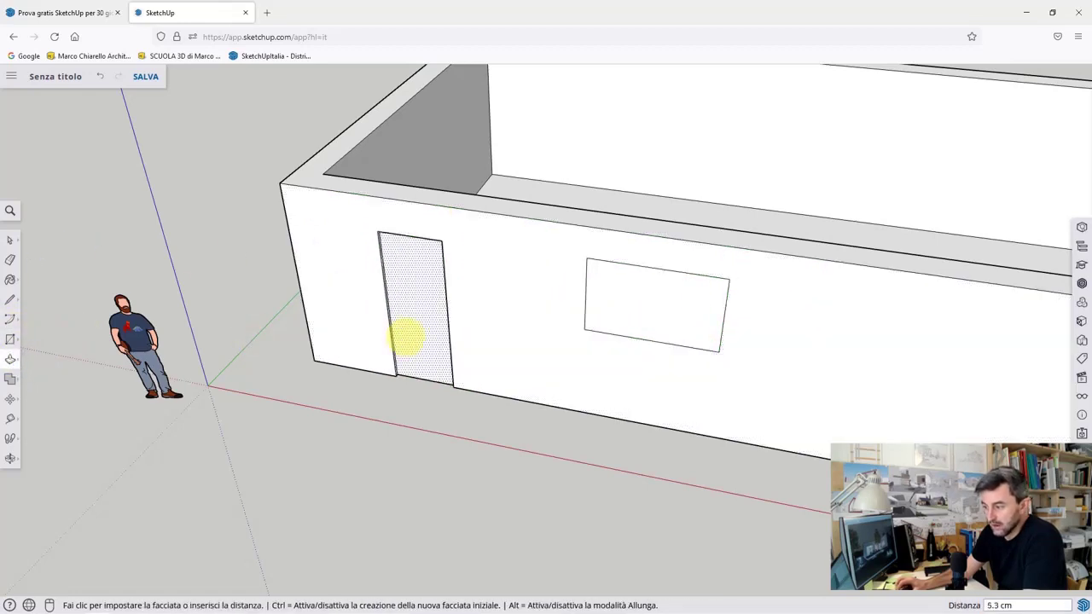
click(413, 306)
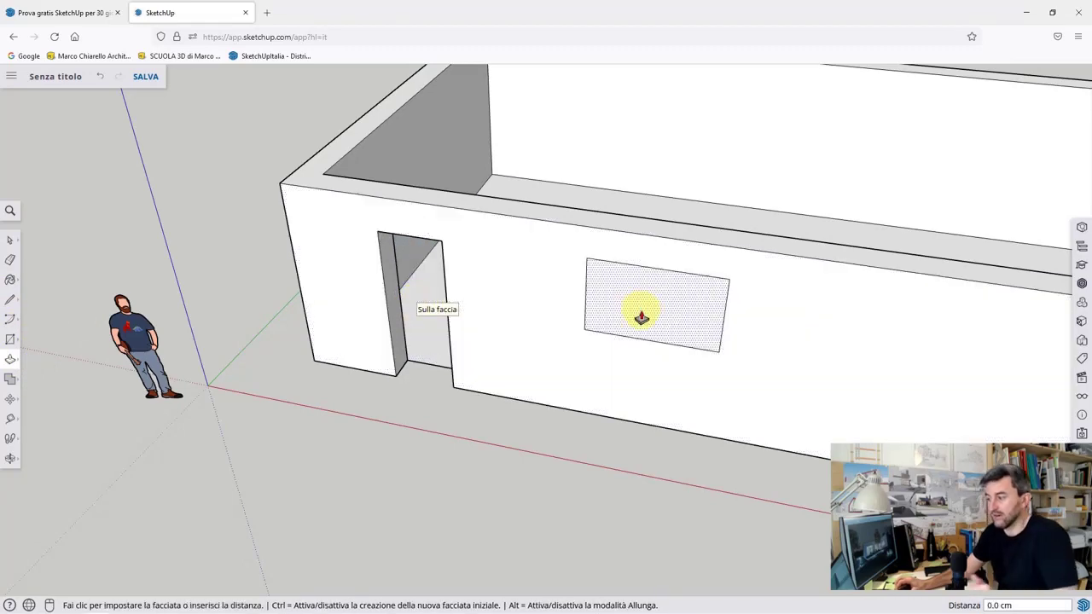
click(646, 290)
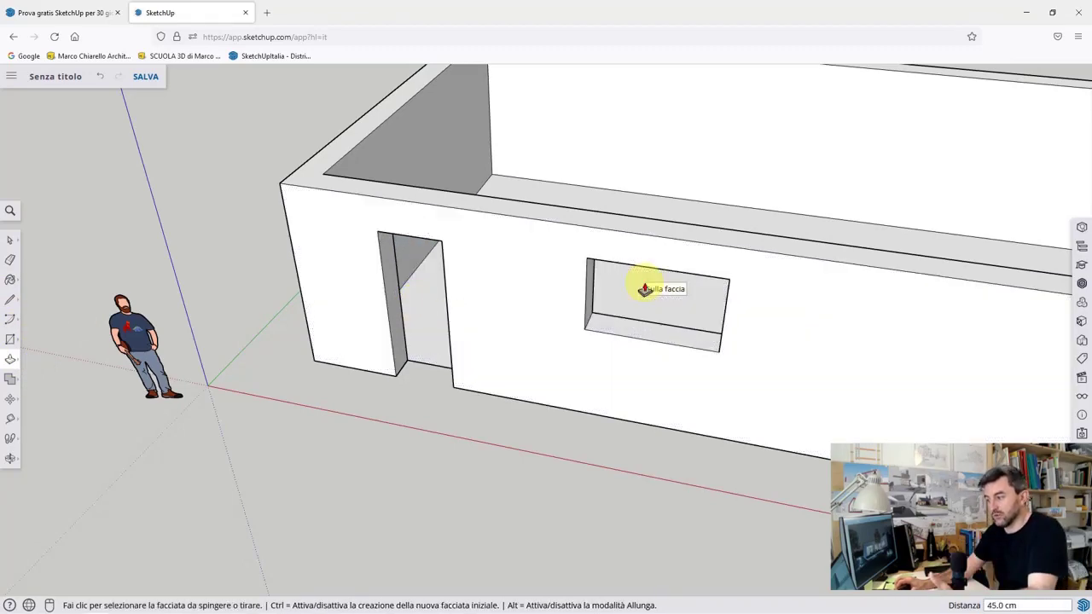
mouse_move(646, 290)
middle_down()
mouse_move(524, 349)
mouse_move(638, 134)
middle_up()
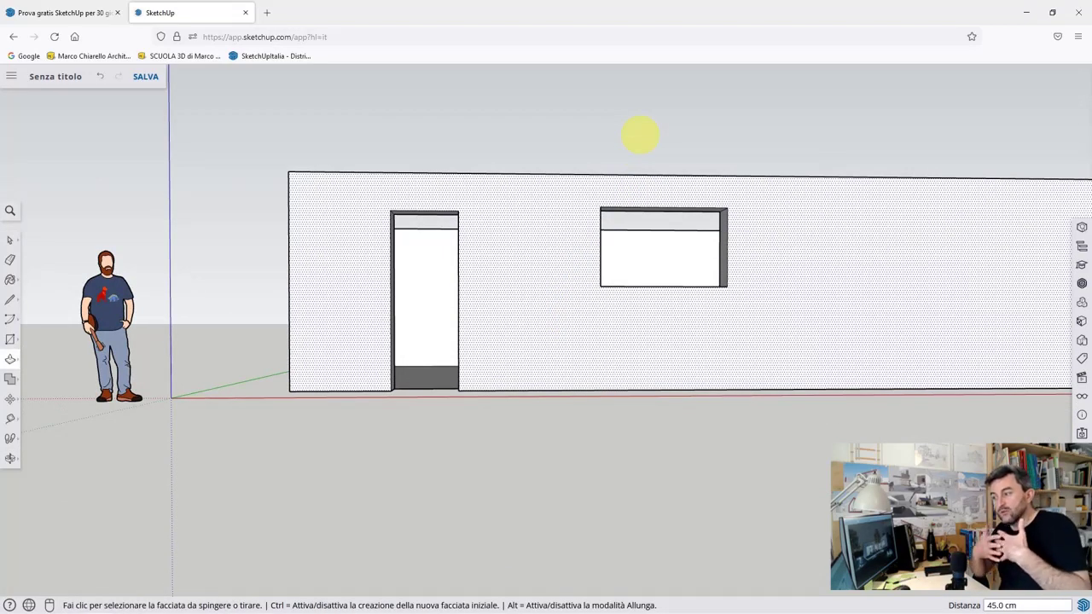
mouse_move(549, 139)
middle_down()
mouse_move(597, 309)
mouse_move(500, 364)
middle_up()
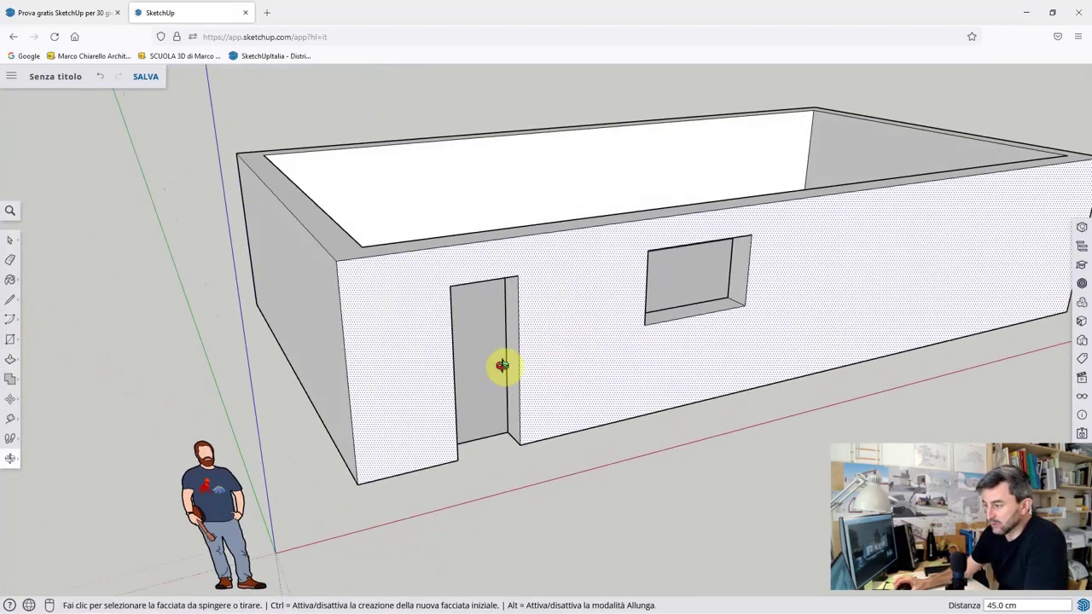
scroll(410, 361, down, 3)
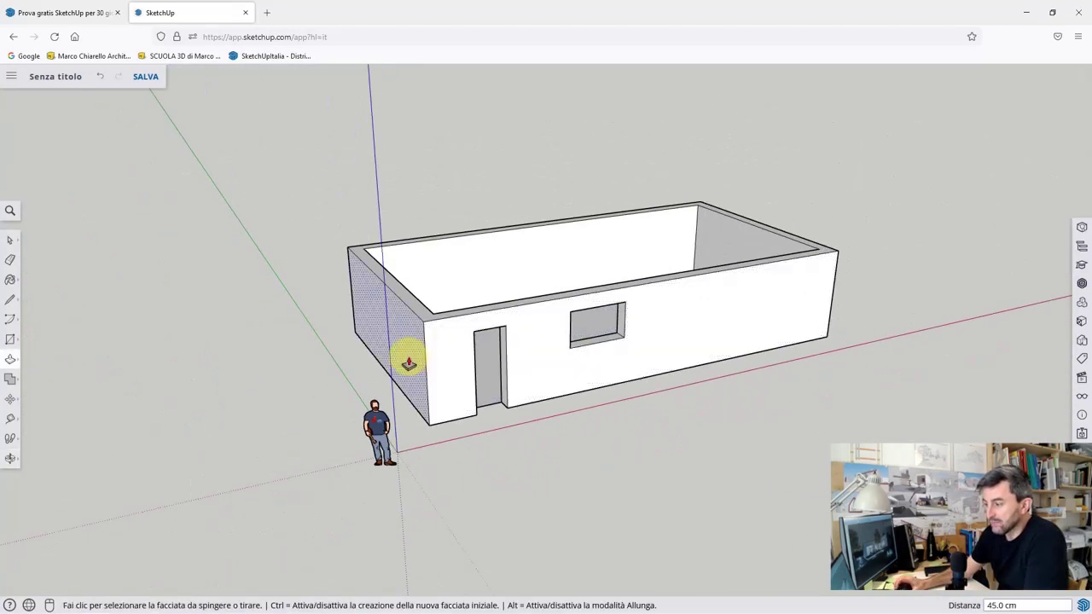
click(11, 337)
Draw a rectangle covering the tops of the walls as the roof
click(40, 296)
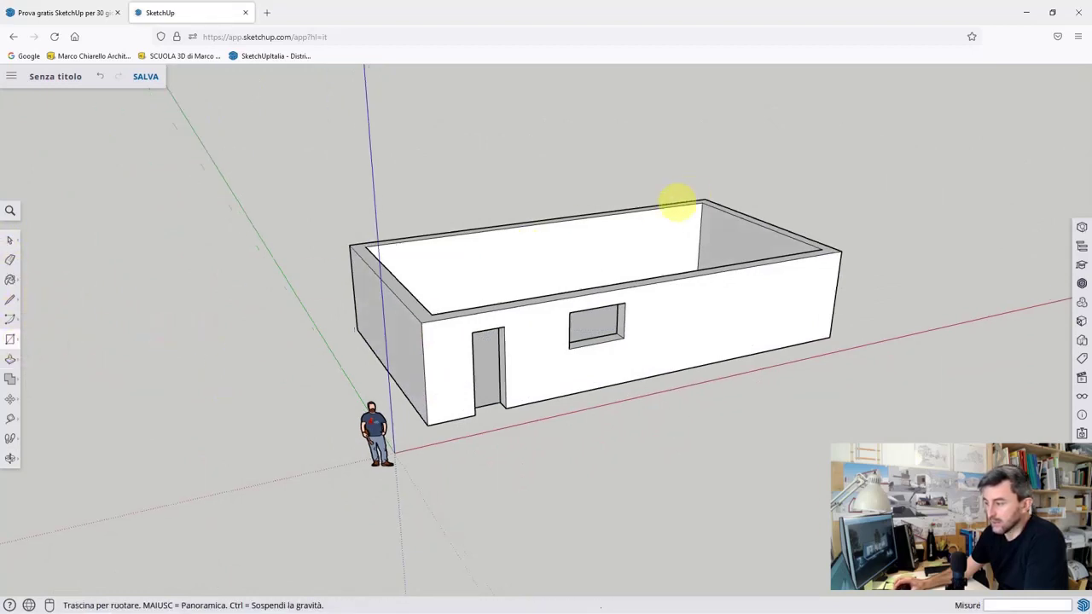
middle_drag(677, 200, 423, 226)
click(400, 225)
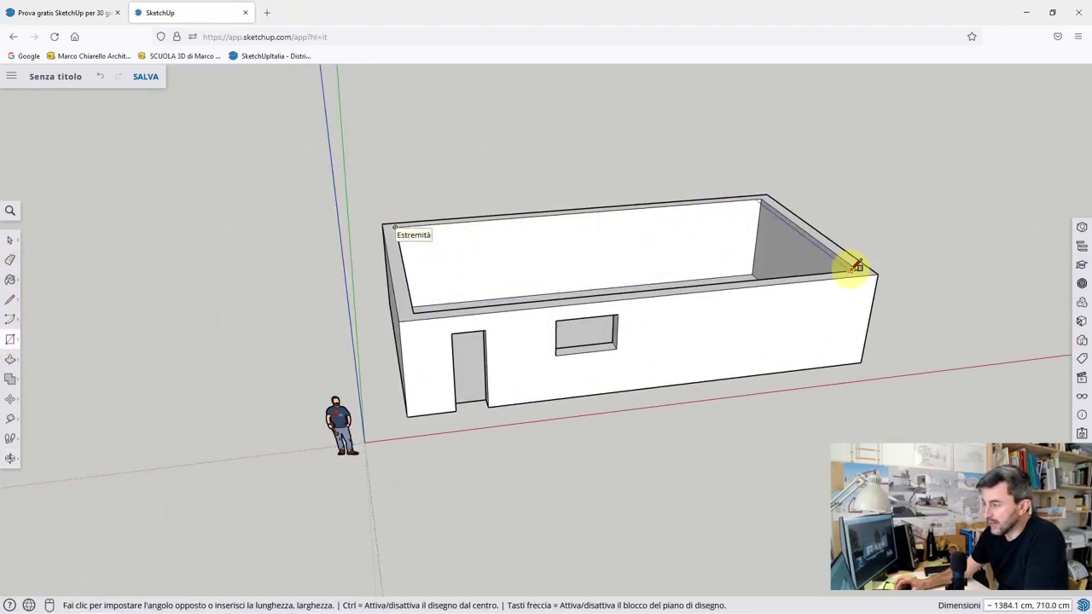
click(863, 263)
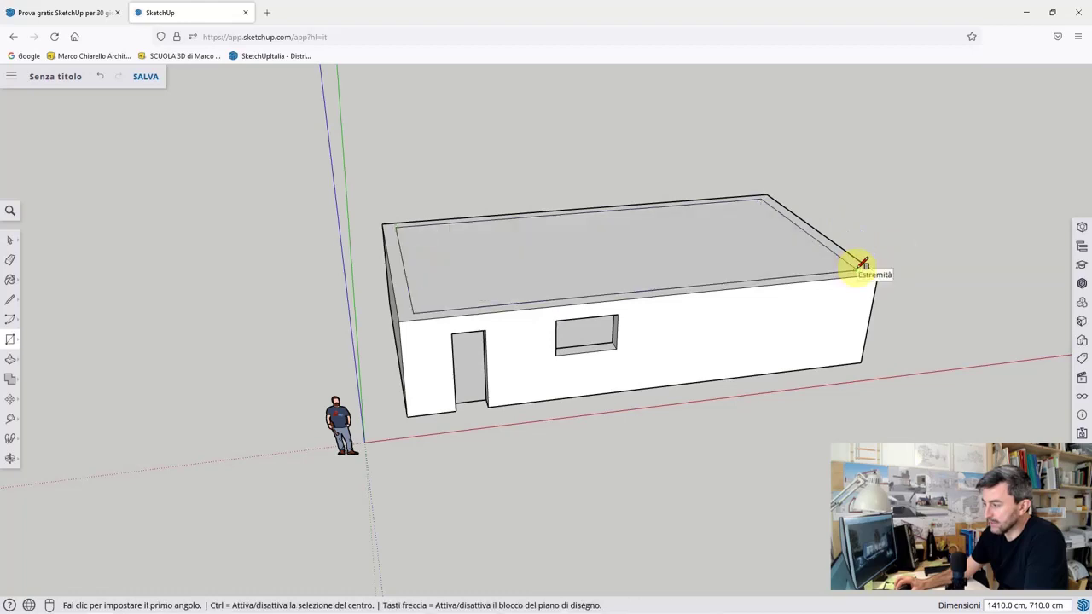
Push/Pull the rim up 13 cm to form a raised parapet
click(11, 359)
click(404, 298)
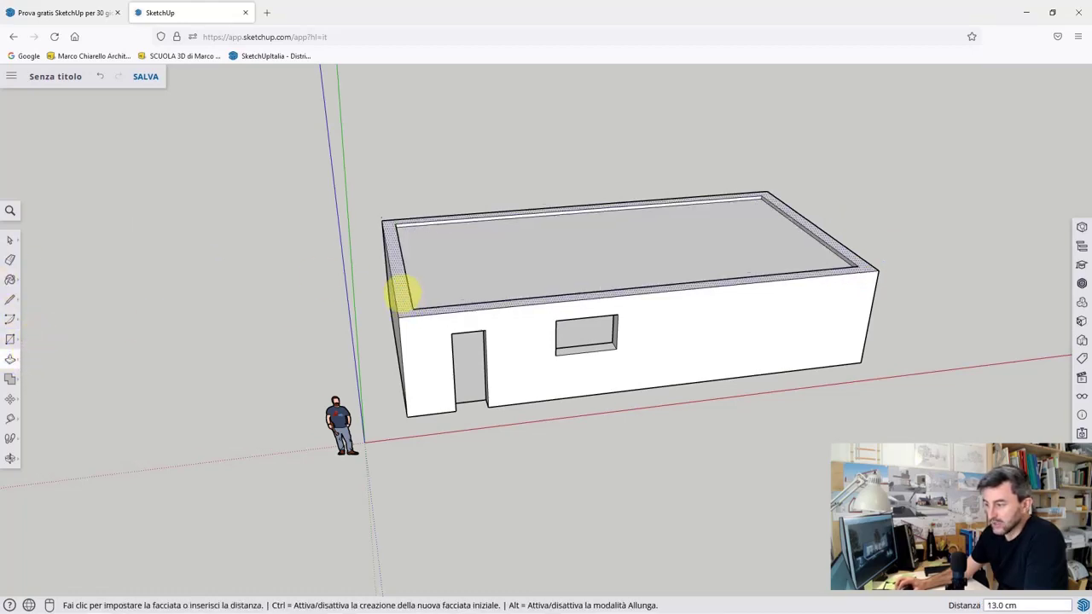
click(395, 251)
mouse_move(546, 324)
middle_down()
mouse_move(585, 134)
mouse_move(488, 266)
middle_up()
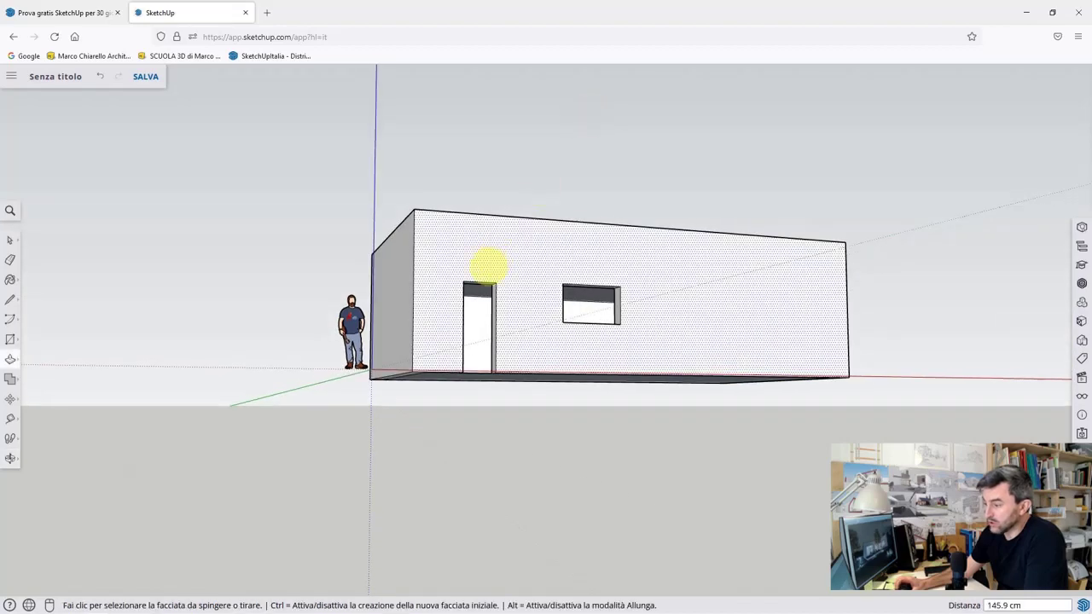
Push/Pull the face above the door to change the door opening's height
scroll(488, 266, up, 5)
click(485, 312)
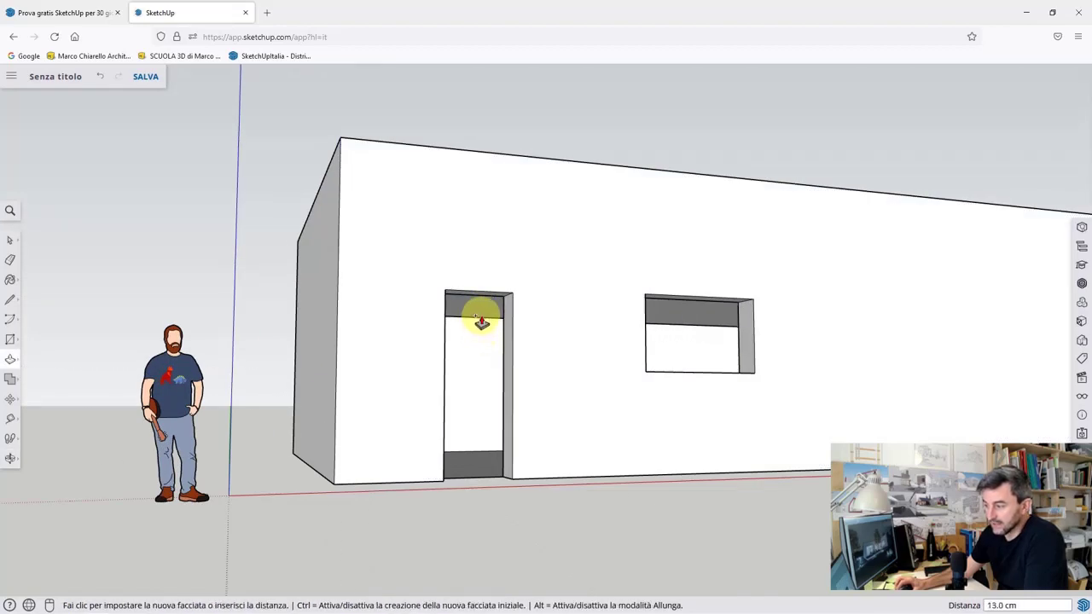
click(482, 321)
mouse_move(482, 321)
middle_down()
mouse_move(439, 358)
mouse_move(324, 358)
middle_up()
scroll(451, 349, down, 3)
scroll(343, 369, up, 3)
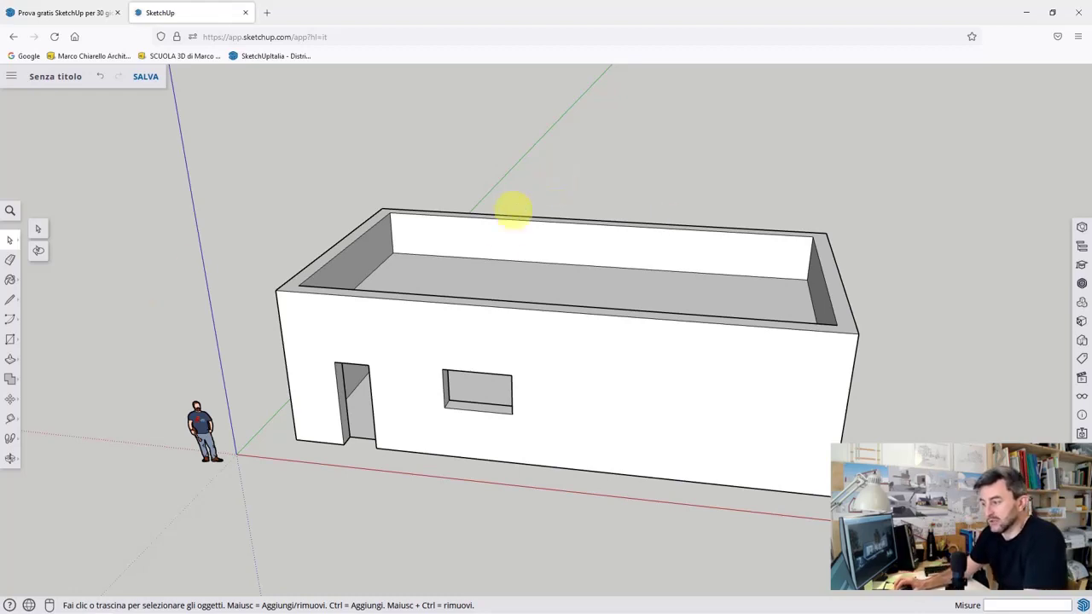
triple_click(463, 326)
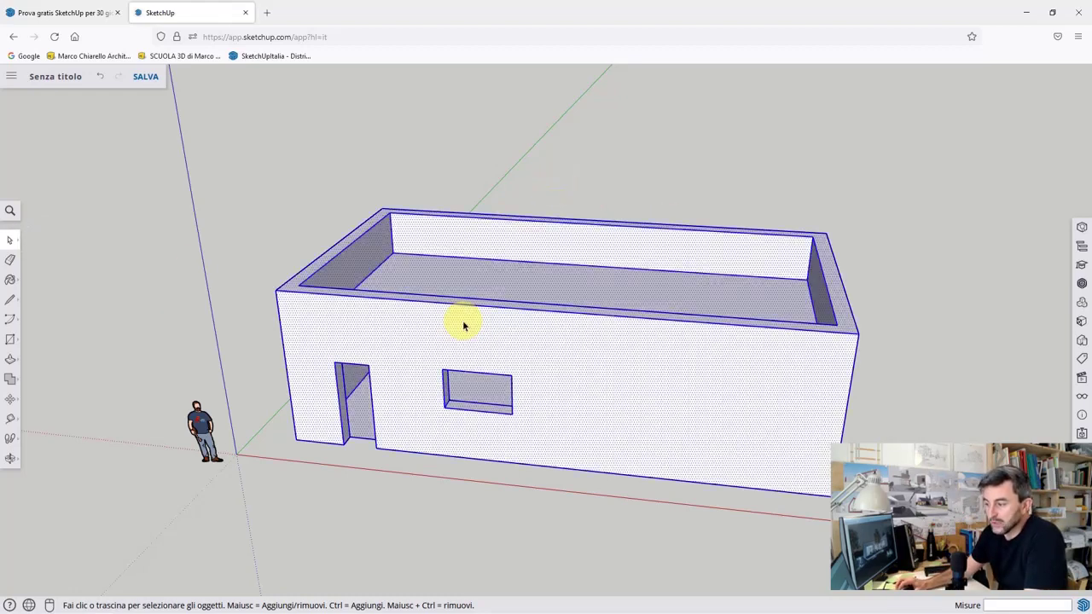
right_click(563, 332)
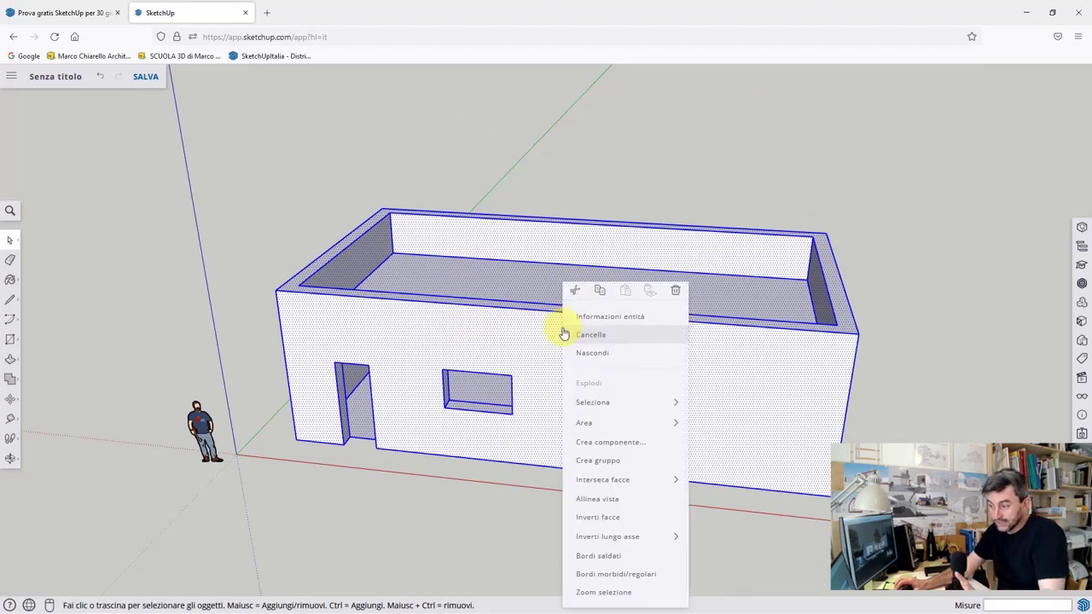
click(638, 443)
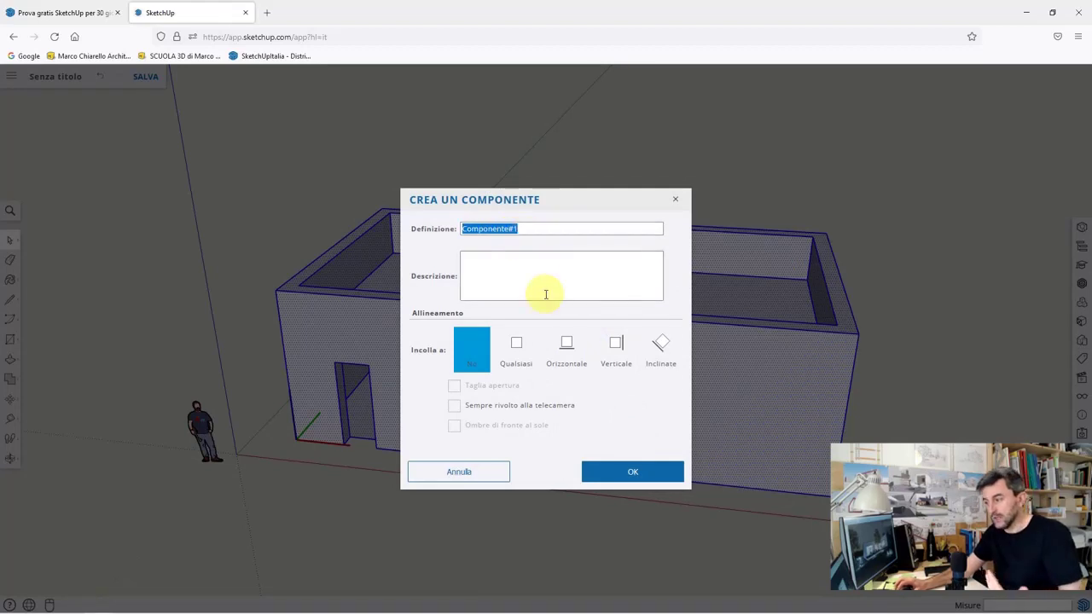
click(472, 475)
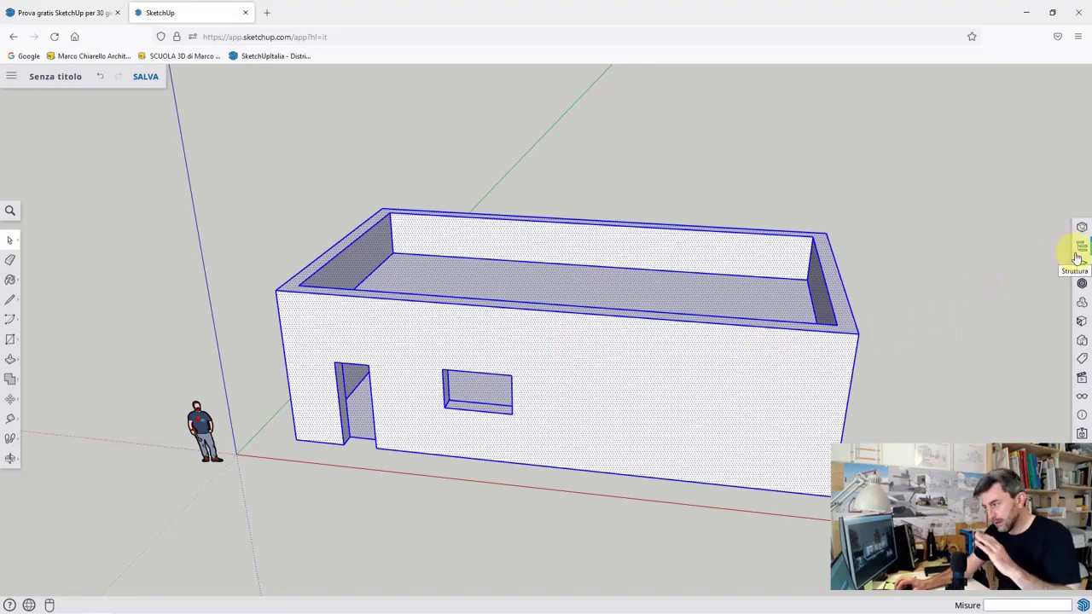
In Materiali, expand the Mattoni category and choose a red brick texture
click(1081, 325)
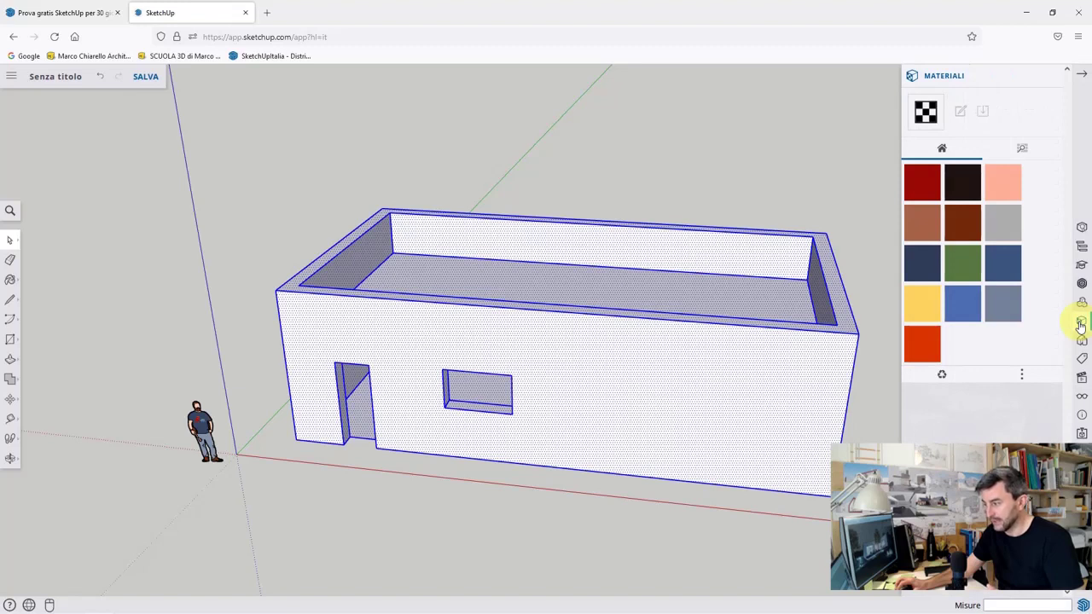
click(1019, 153)
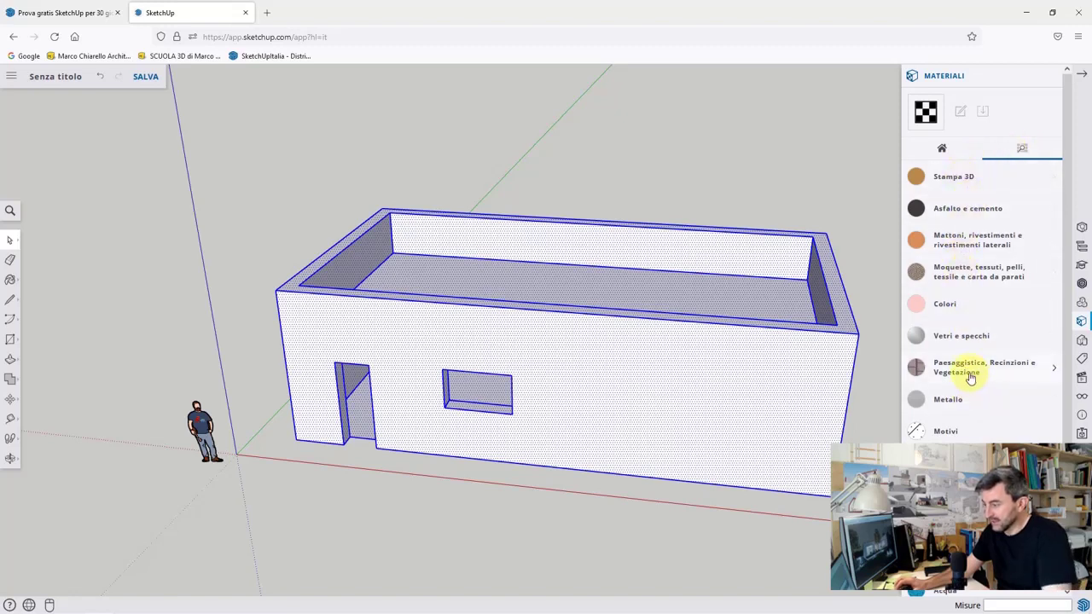
scroll(973, 372, down, 2)
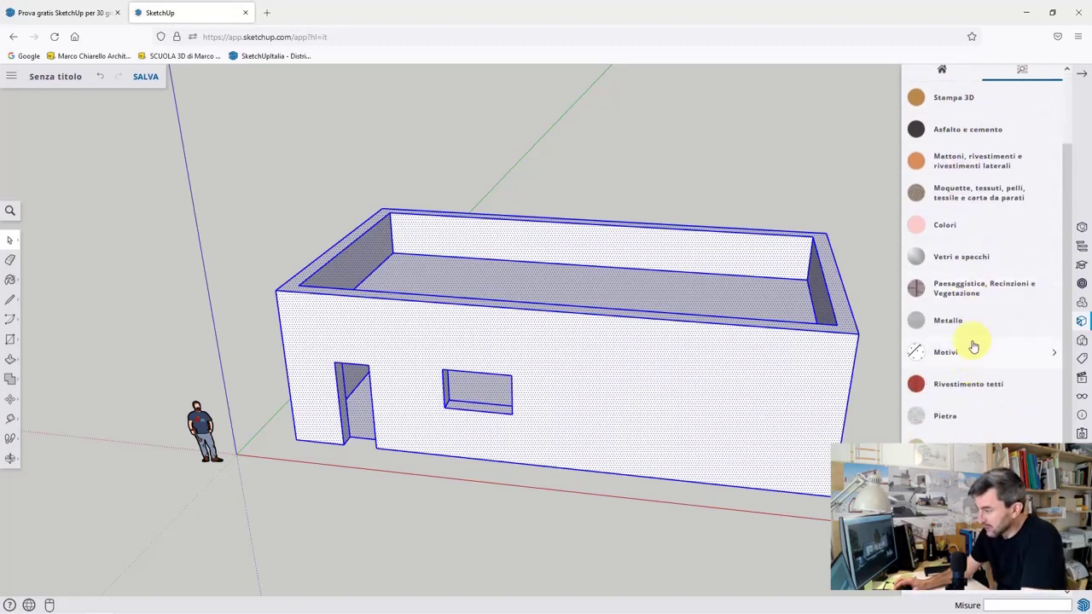
click(965, 164)
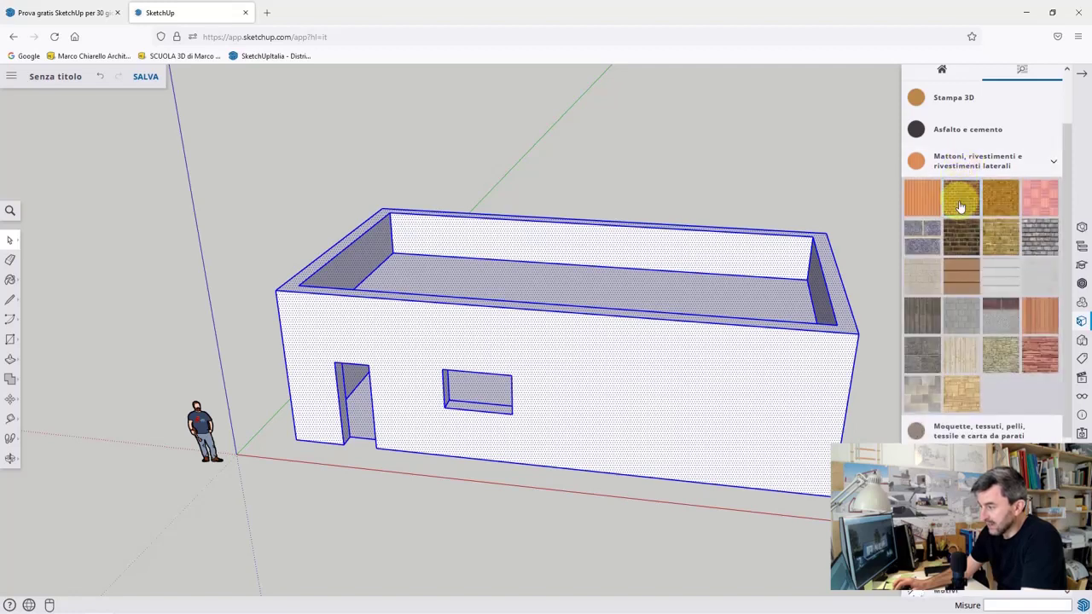
click(961, 208)
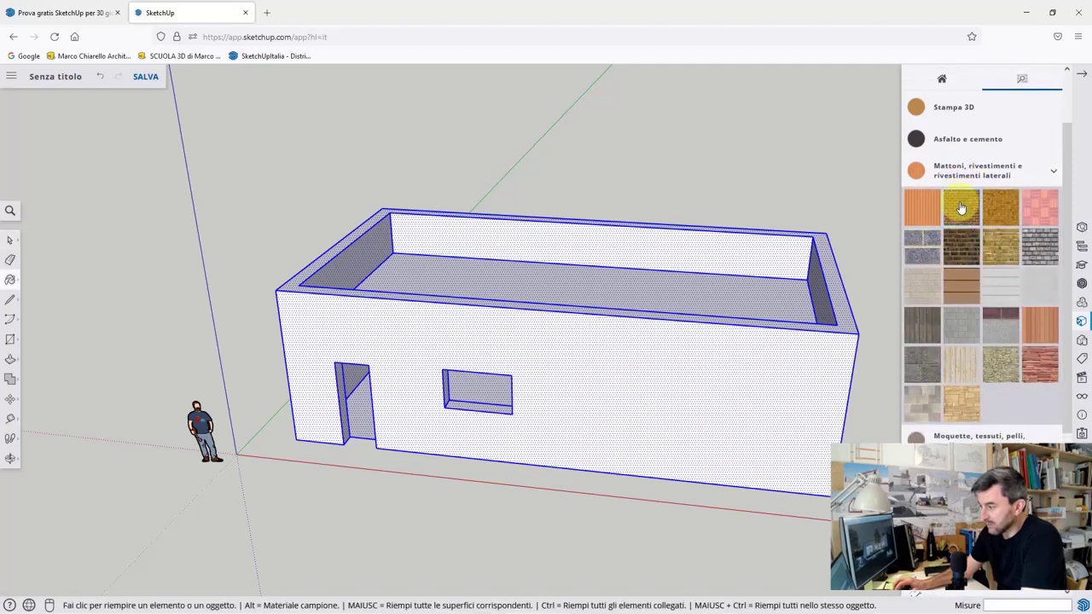
Paint the front wall and left end wall with the red brick texture
click(10, 240)
click(280, 266)
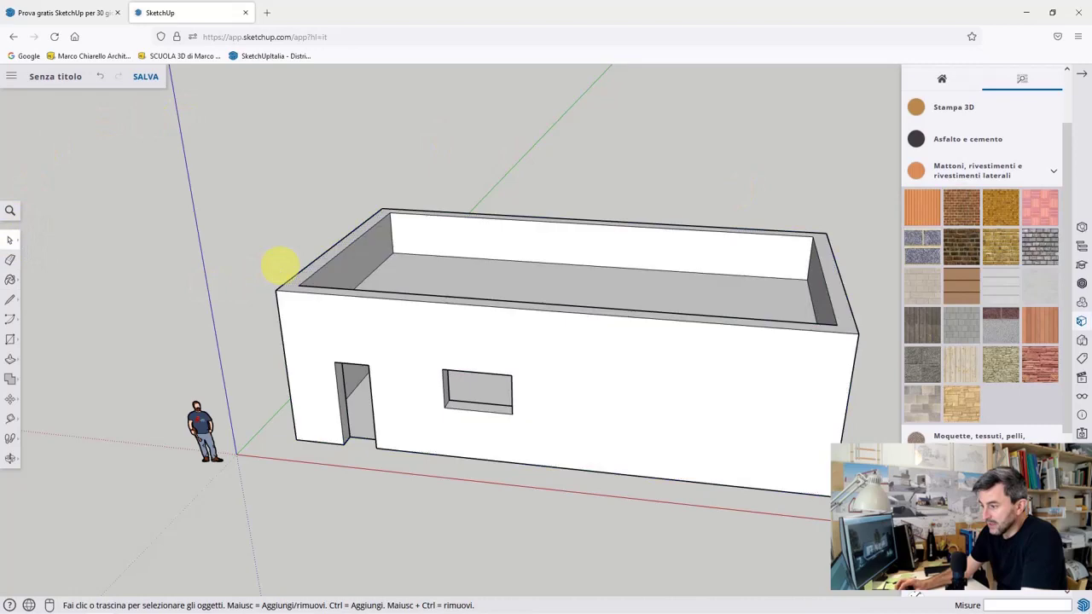
click(960, 208)
click(431, 356)
scroll(359, 365, up, 3)
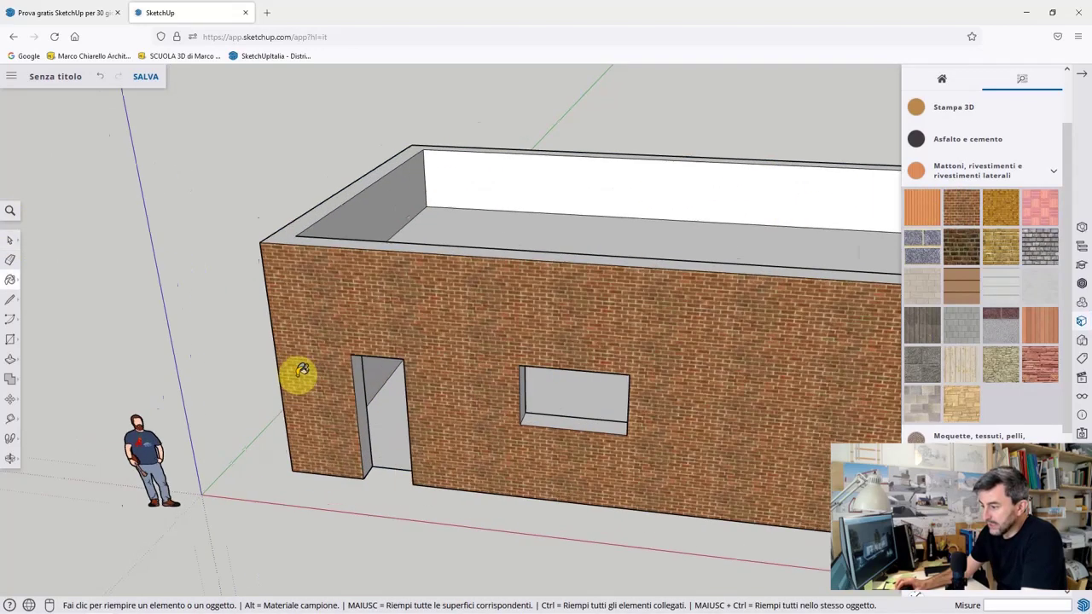
middle_drag(298, 370, 390, 296)
click(389, 296)
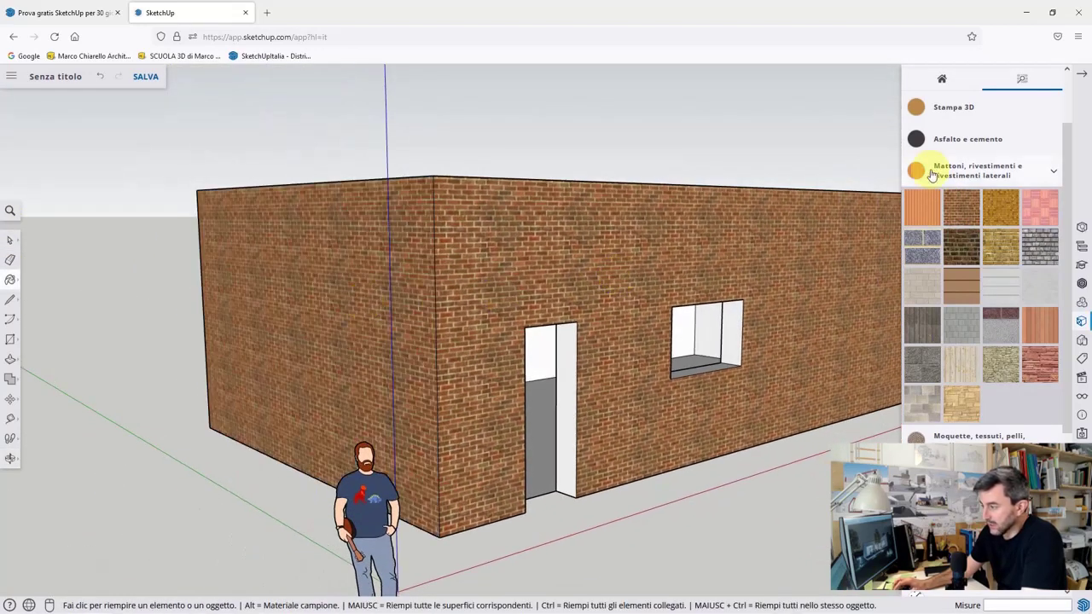
Paint the doorway floor with the dark grey Ardesia material
click(981, 173)
scroll(981, 330, down, 1)
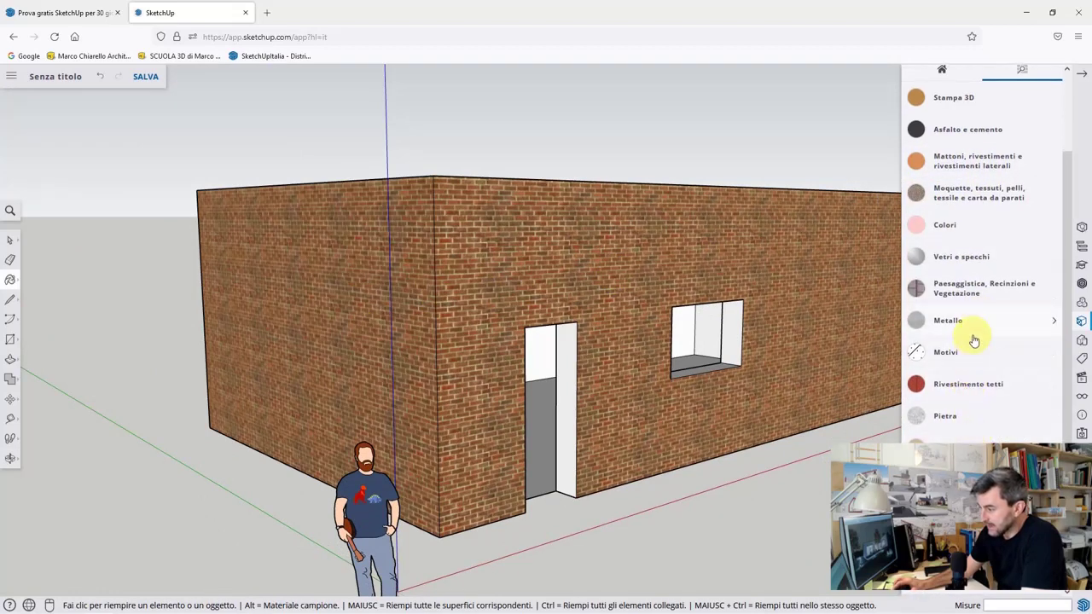
scroll(950, 402, down, 3)
scroll(950, 408, down, 4)
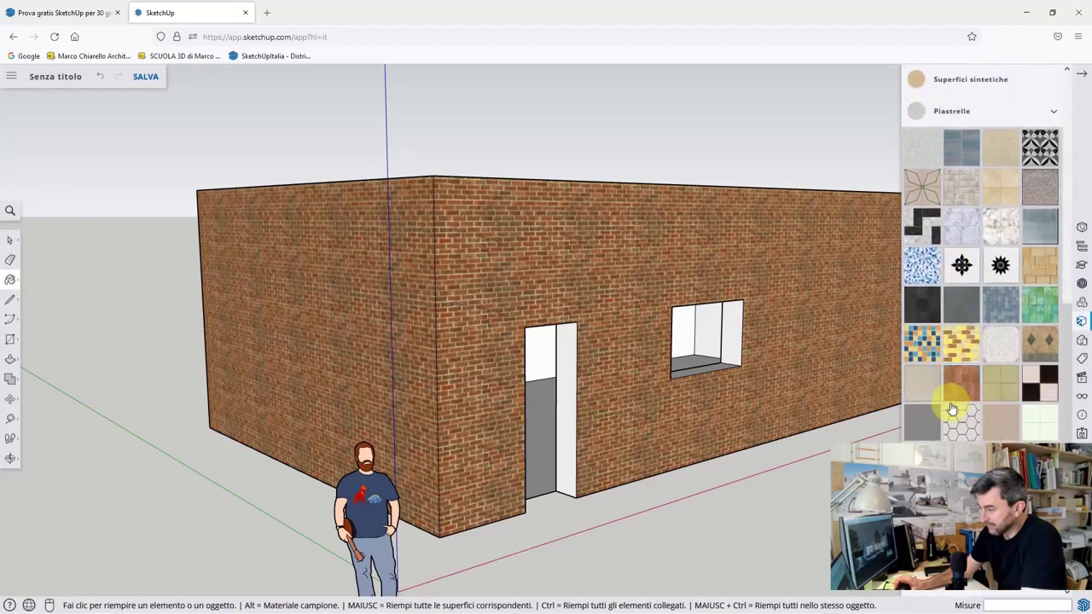
click(921, 316)
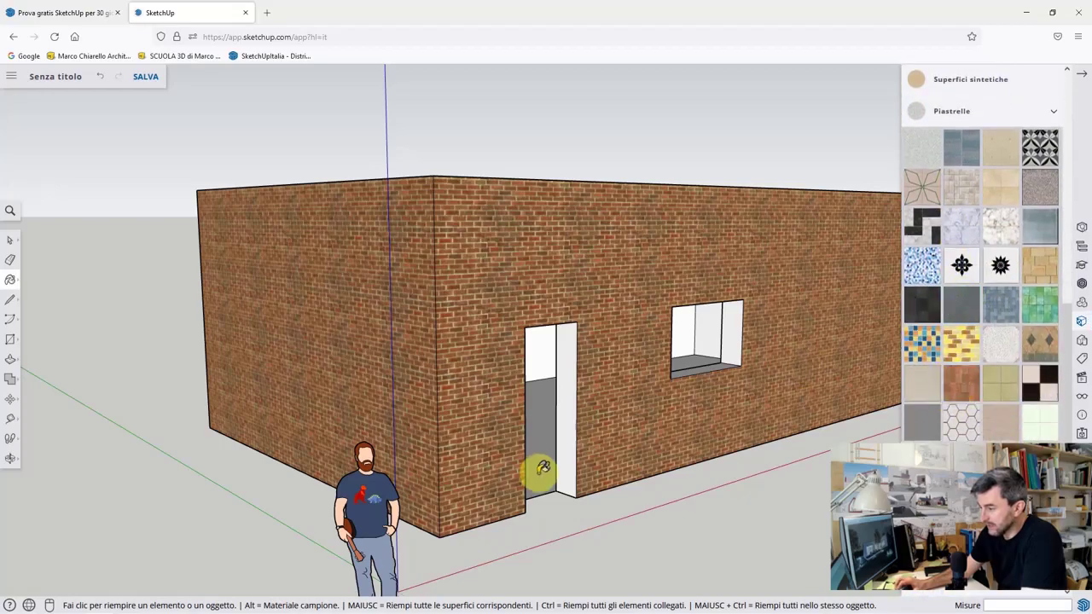
click(537, 469)
scroll(546, 474, up, 3)
scroll(550, 476, up, 2)
scroll(556, 503, up, 2)
scroll(546, 512, down, 3)
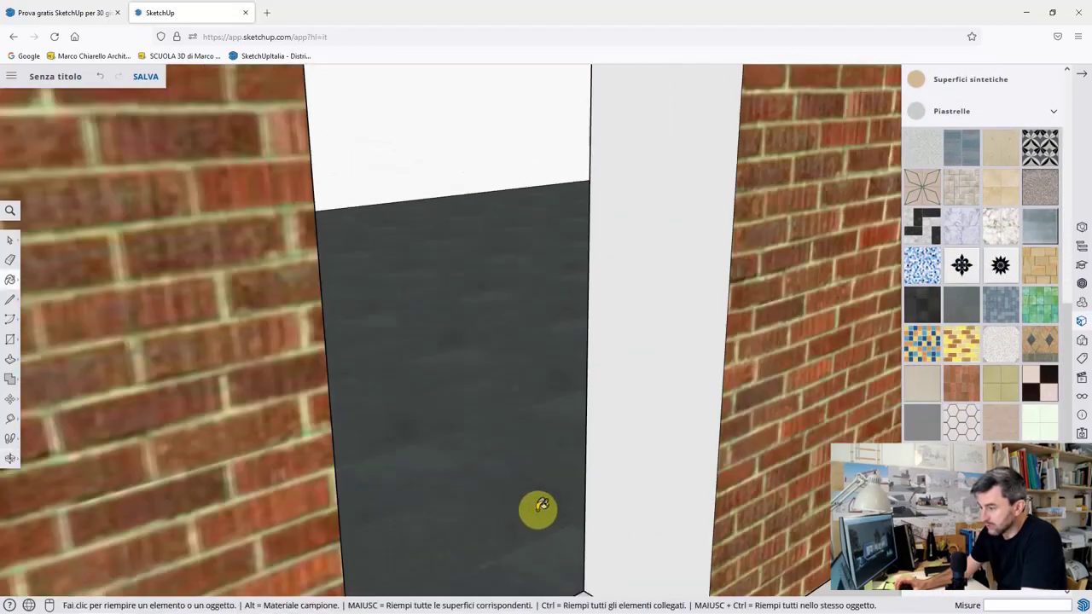
scroll(520, 469, down, 5)
scroll(510, 435, down, 3)
mouse_move(512, 433)
middle_down()
mouse_move(577, 349)
mouse_move(288, 361)
mouse_move(213, 307)
middle_up()
click(11, 243)
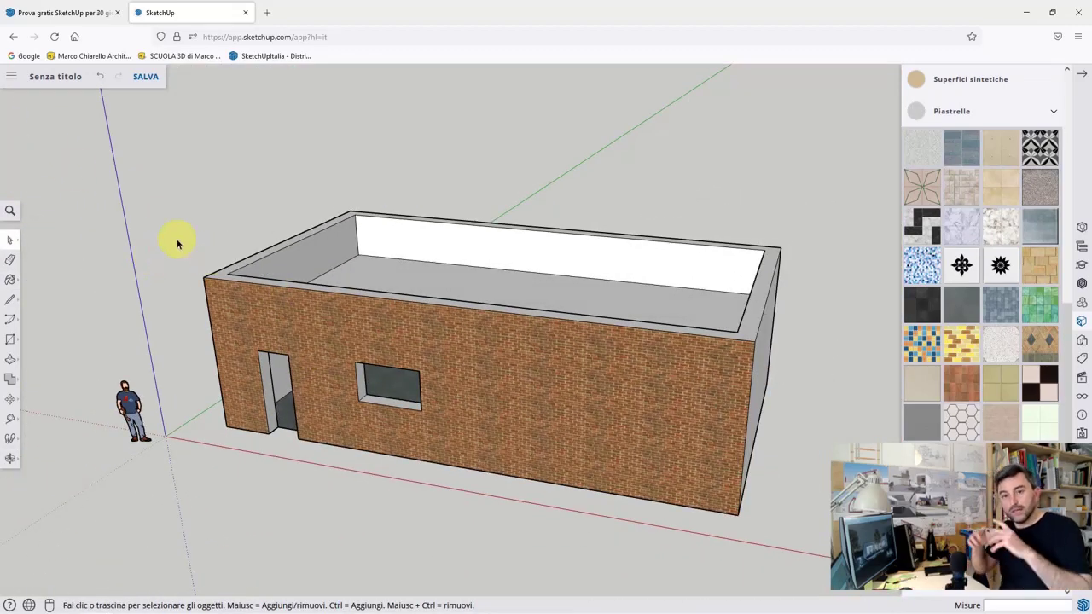
click(1030, 190)
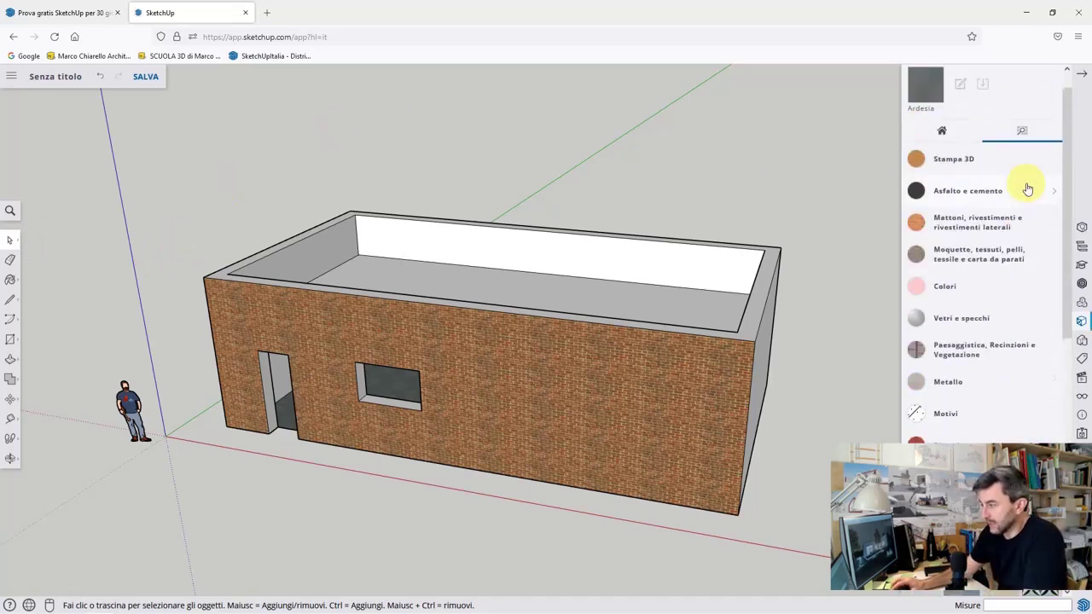
Open Componenti, collapse Materiali, and search 3D Warehouse for 'albero'
click(1082, 304)
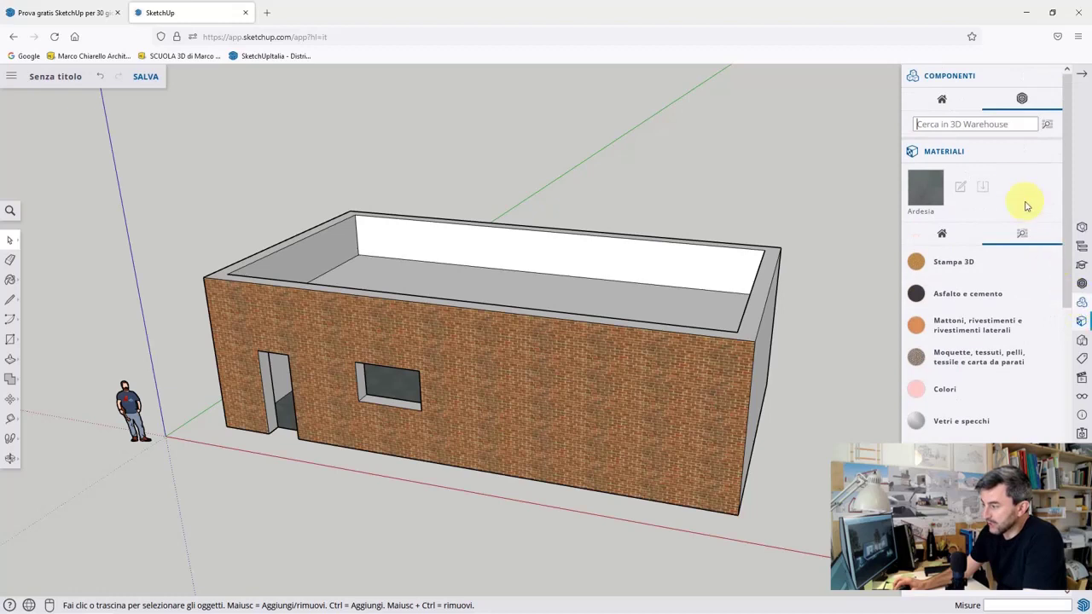
click(1052, 154)
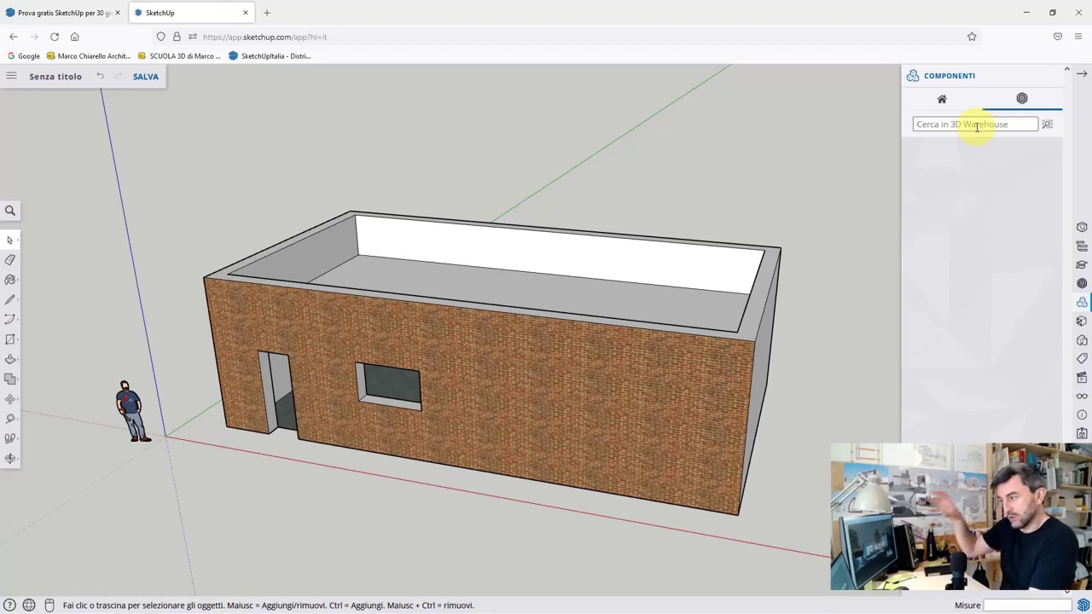
click(977, 126)
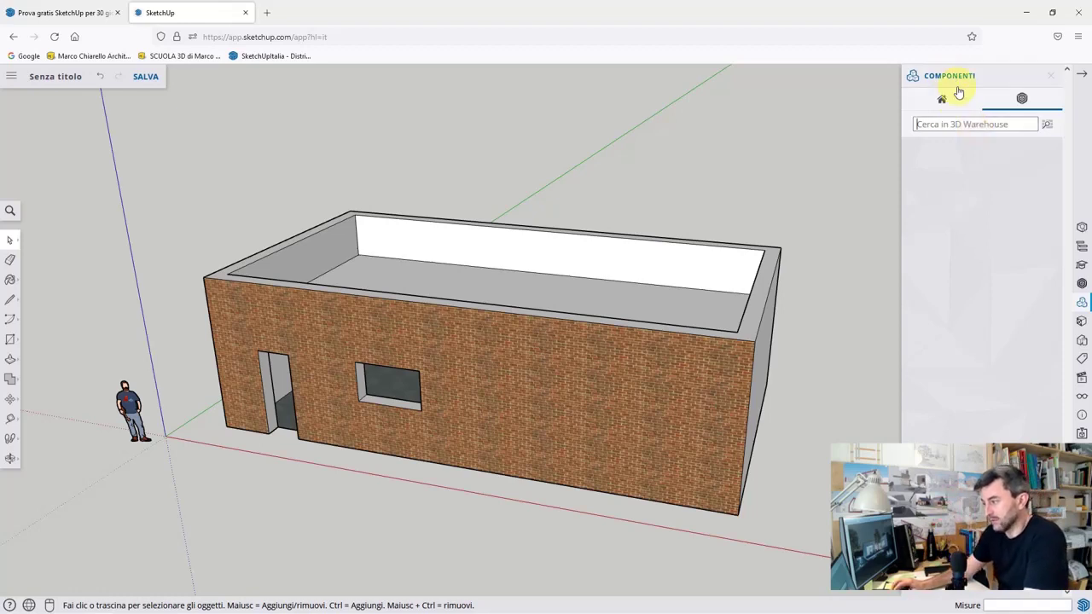
click(1077, 309)
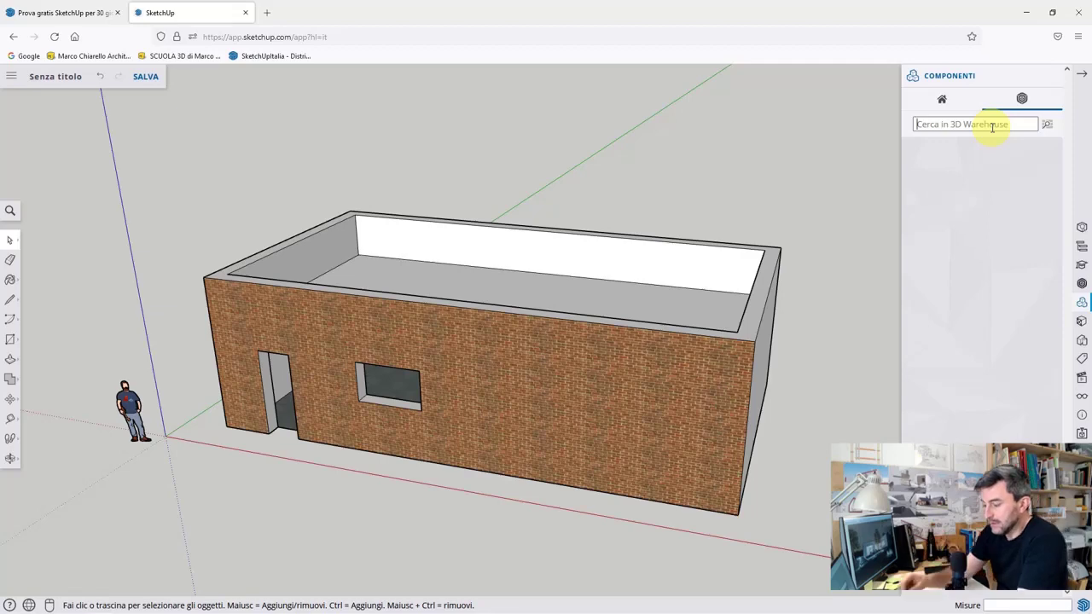
text(albero)
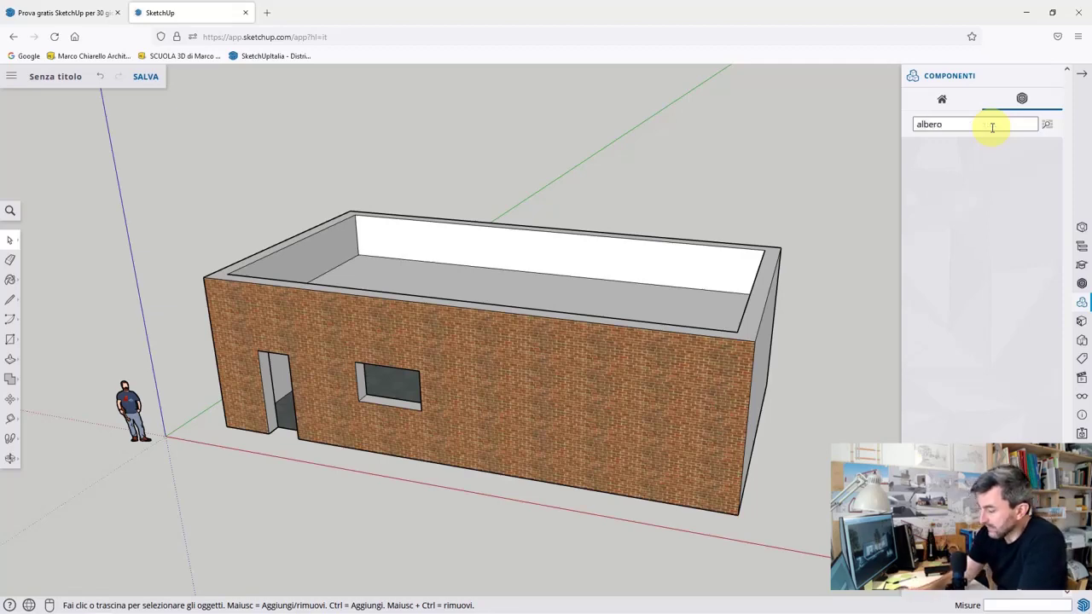
key(Return)
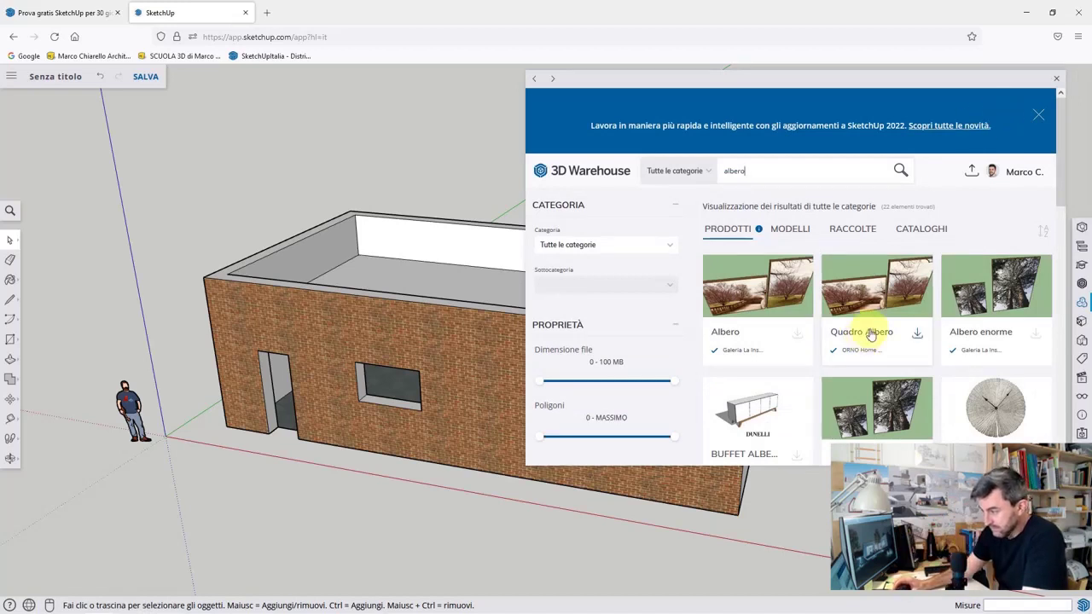
Filter results to 3D models, download the first Albero tree and confirm the large-model import
scroll(849, 324, down, 2)
scroll(798, 318, up, 2)
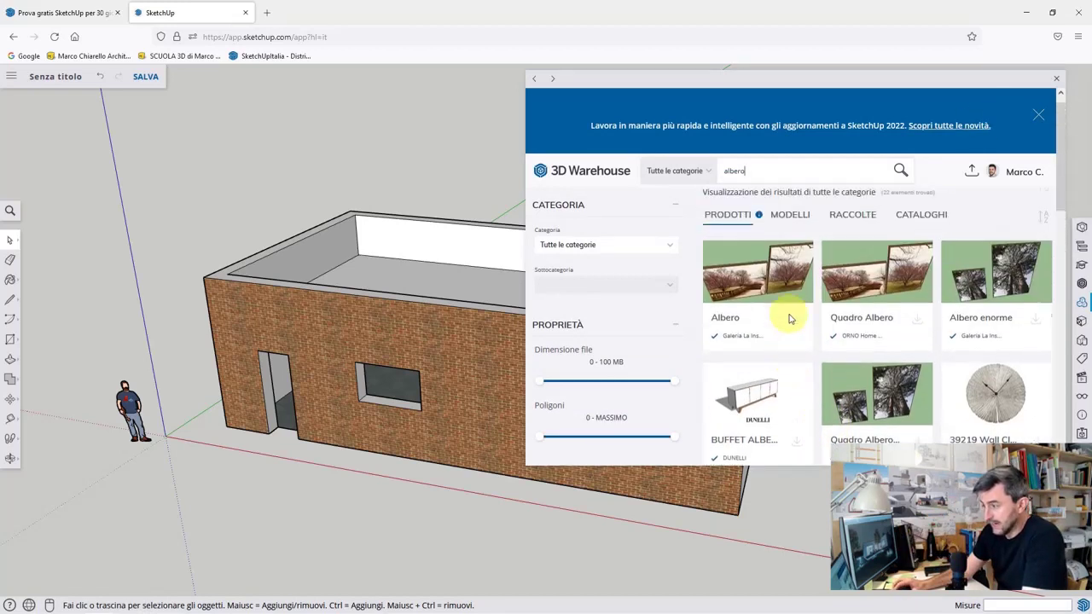
click(790, 230)
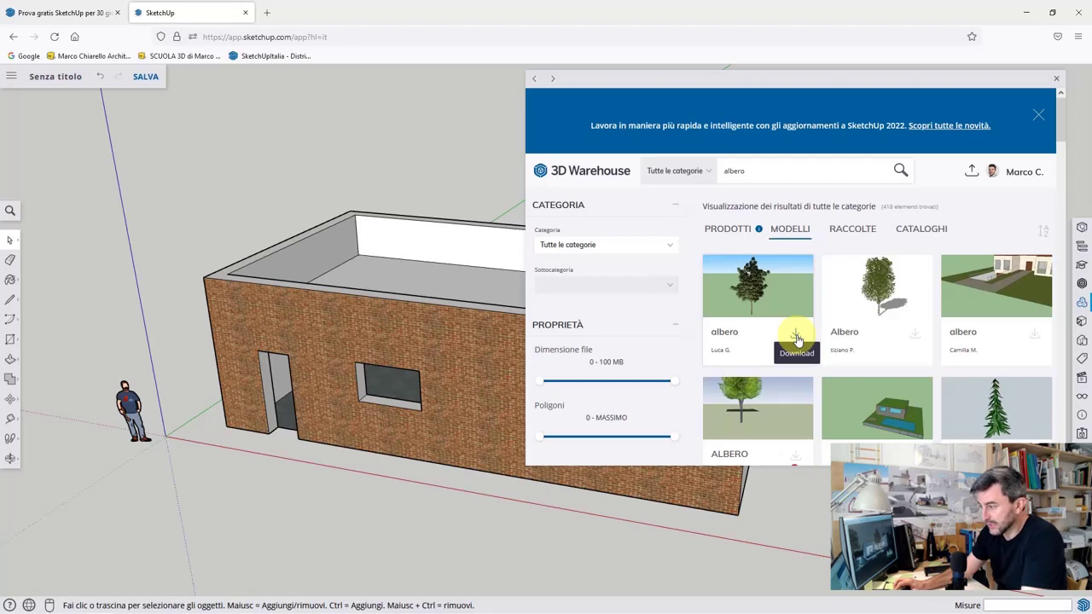
click(915, 341)
click(687, 376)
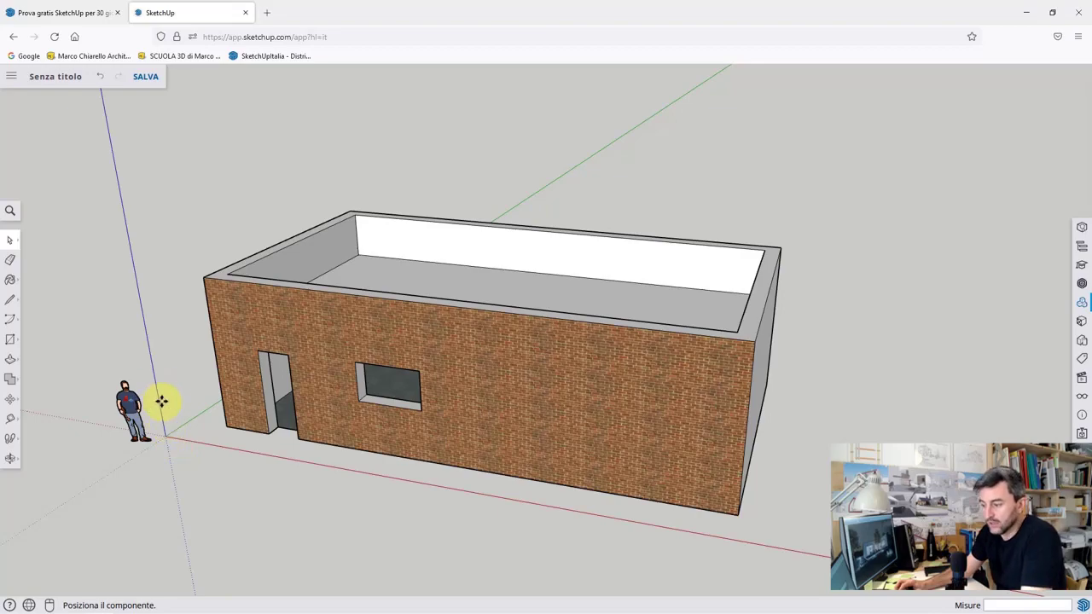
Place the Albero tree on the ground to the left of the brick building
scroll(161, 400, down, 3)
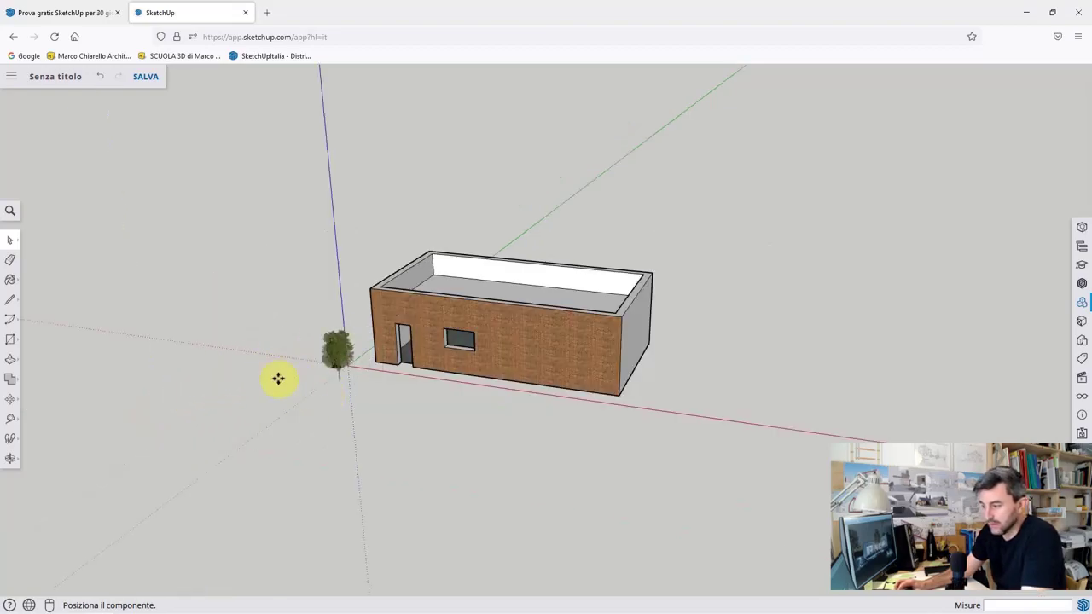
click(279, 342)
scroll(280, 341, up, 2)
scroll(316, 305, up, 3)
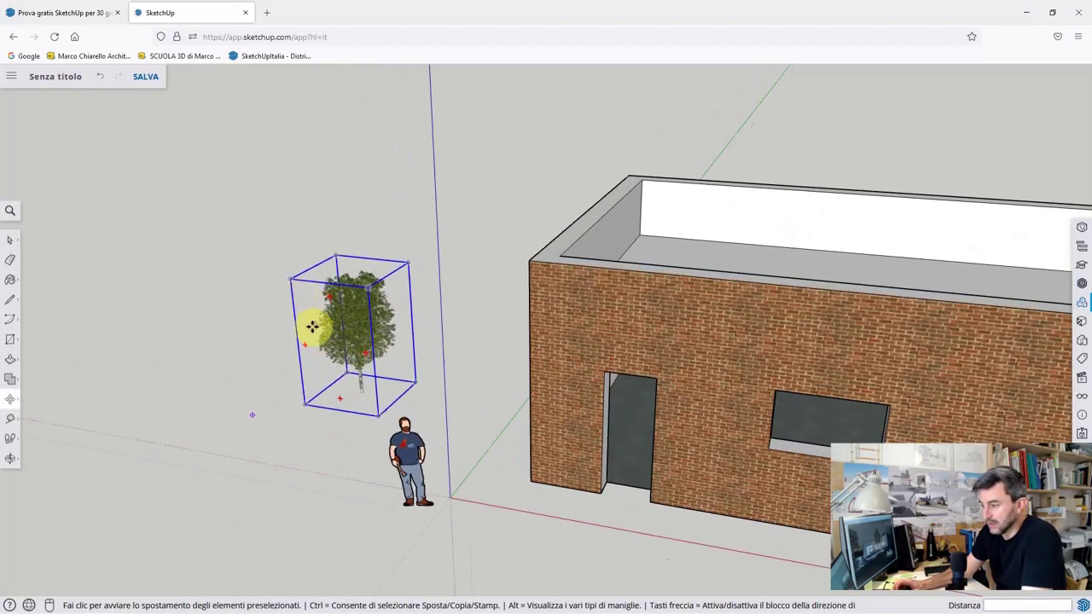
scroll(312, 324, up, 3)
middle_drag(449, 298, 531, 297)
scroll(478, 319, down, 3)
scroll(424, 341, down, 2)
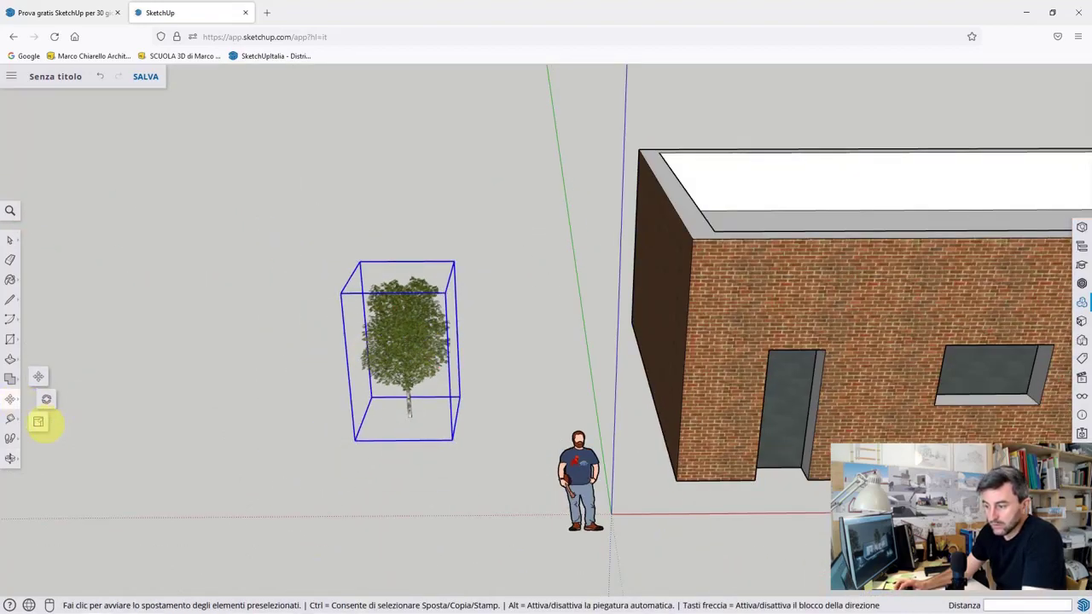
Scale the tree up from a corner grip so it stands taller than the figure, then deselect it
click(39, 422)
click(357, 259)
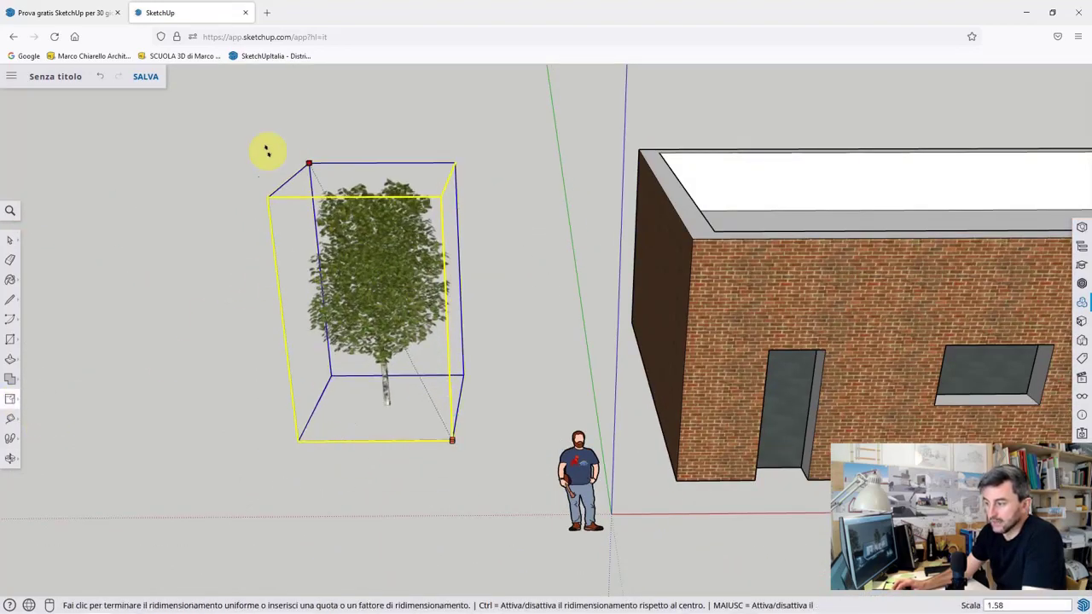
click(209, 100)
middle_drag(366, 370, 142, 322)
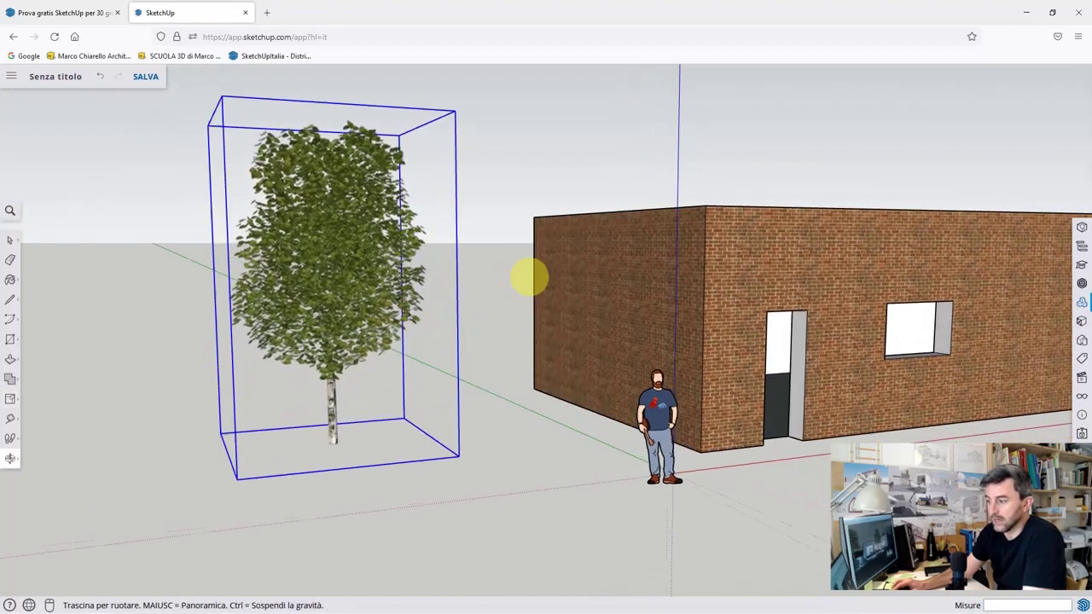
click(11, 399)
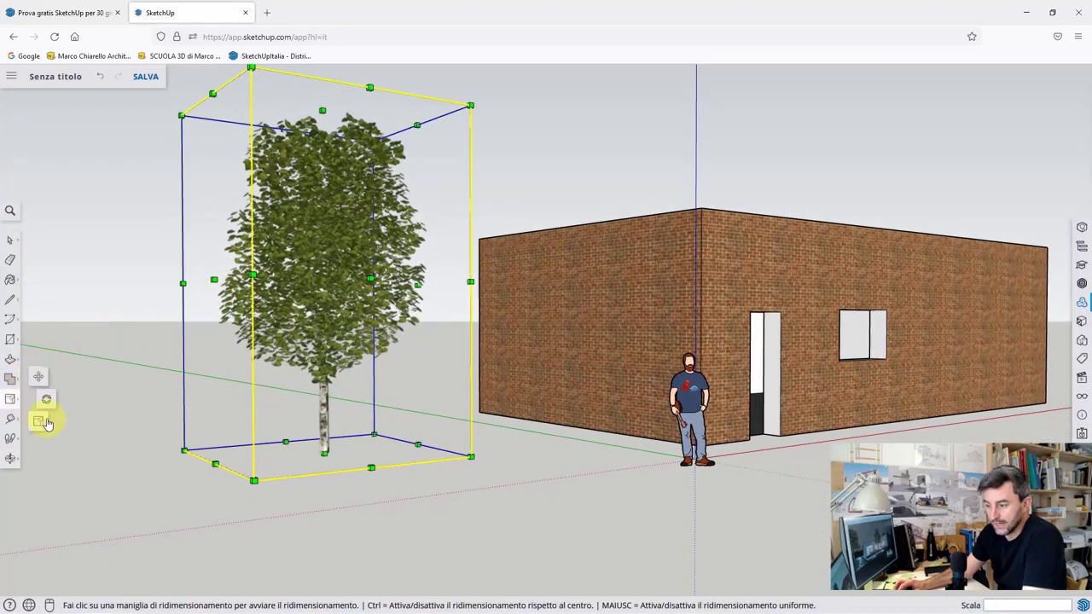
click(10, 245)
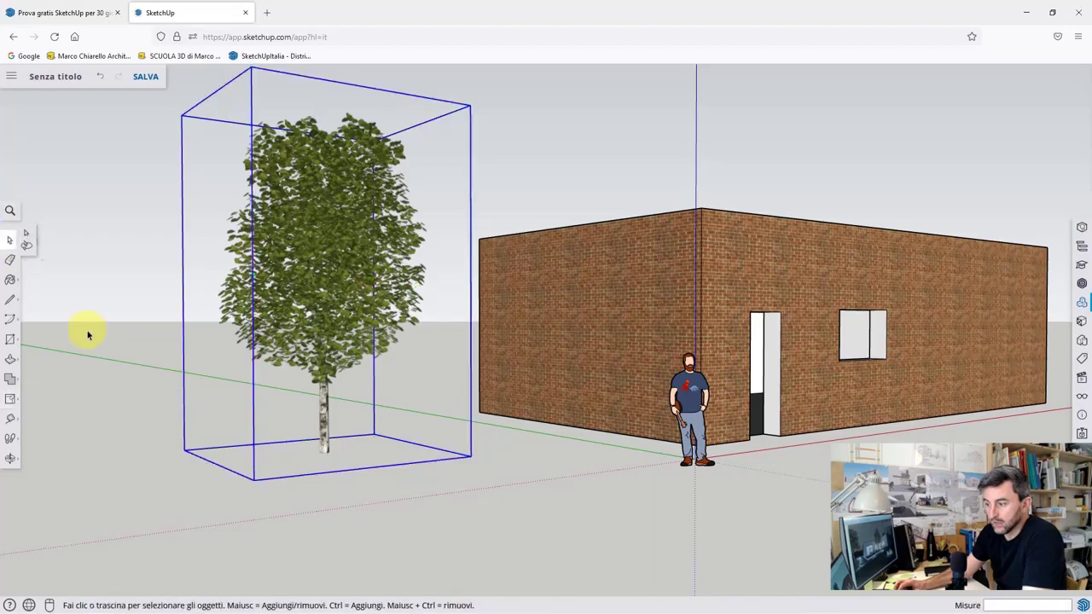
click(85, 329)
mouse_move(285, 316)
middle_down()
mouse_move(248, 329)
mouse_move(399, 439)
middle_up()
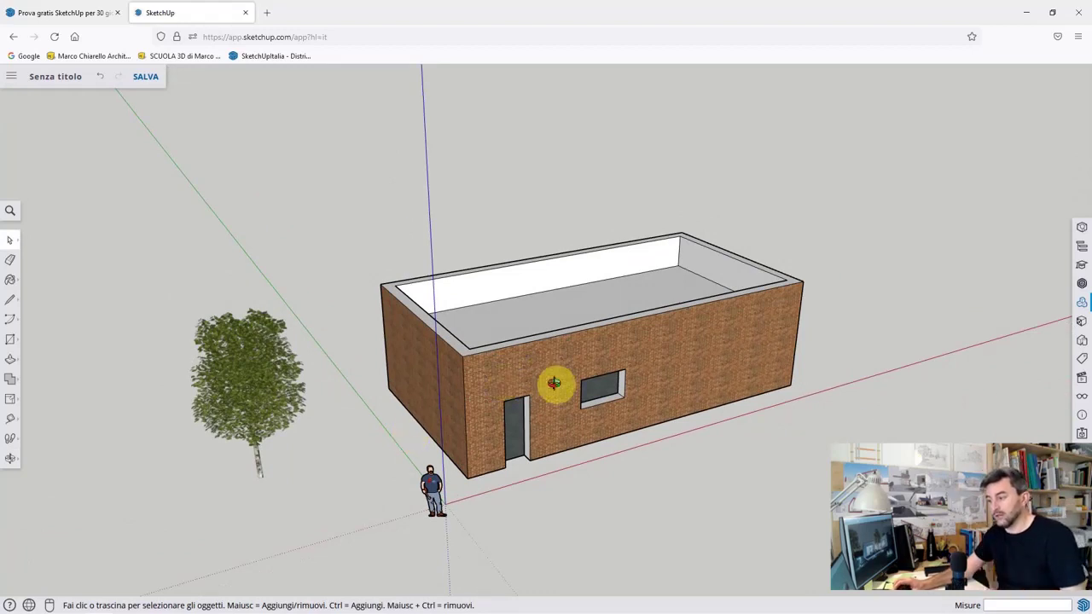
Download the house model as an SKP file (Senza titolo.skp) from the main menu
mouse_move(556, 385)
middle_down()
mouse_move(404, 280)
mouse_move(480, 266)
mouse_move(608, 315)
mouse_move(590, 378)
mouse_move(546, 291)
middle_up()
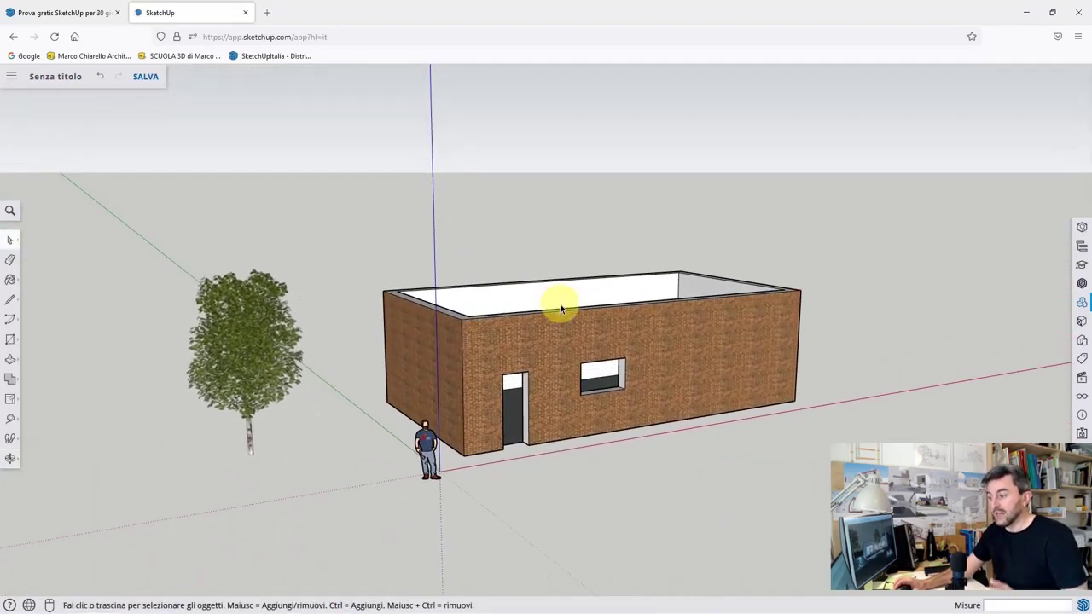
click(12, 81)
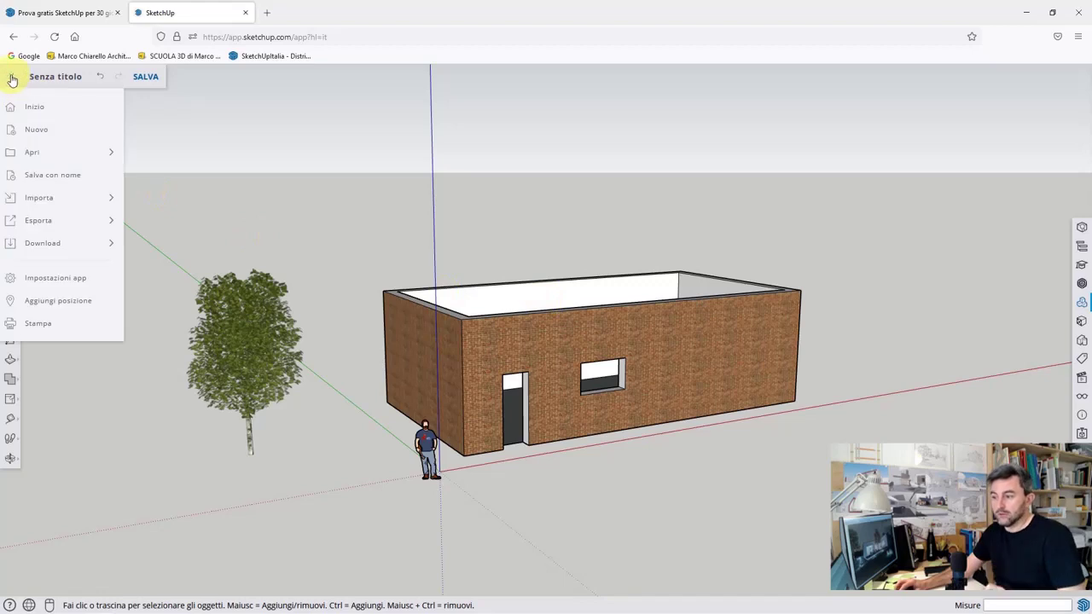
click(118, 224)
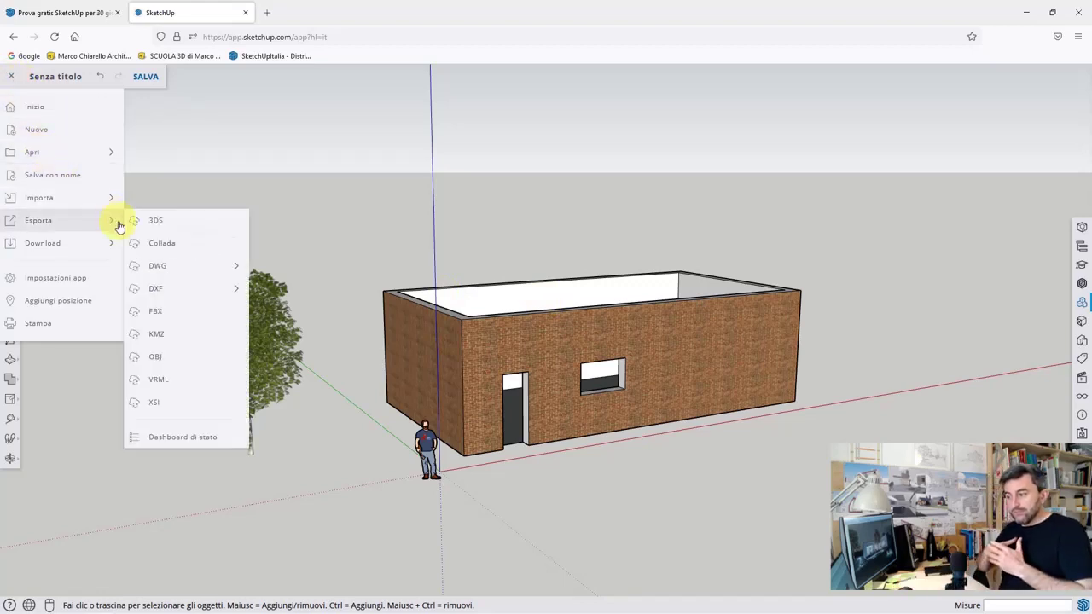
click(110, 248)
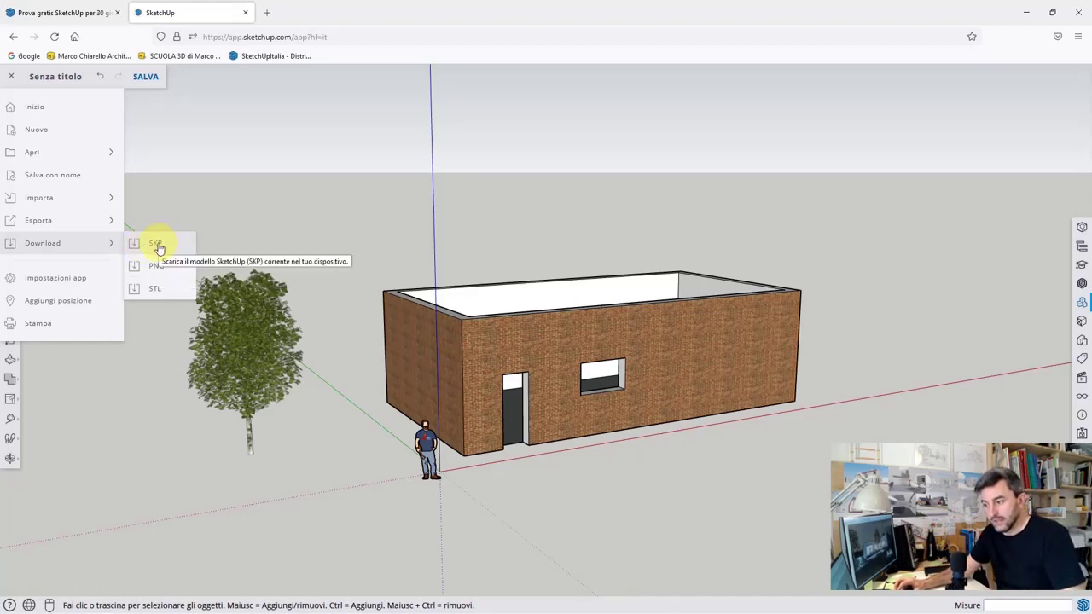
click(157, 244)
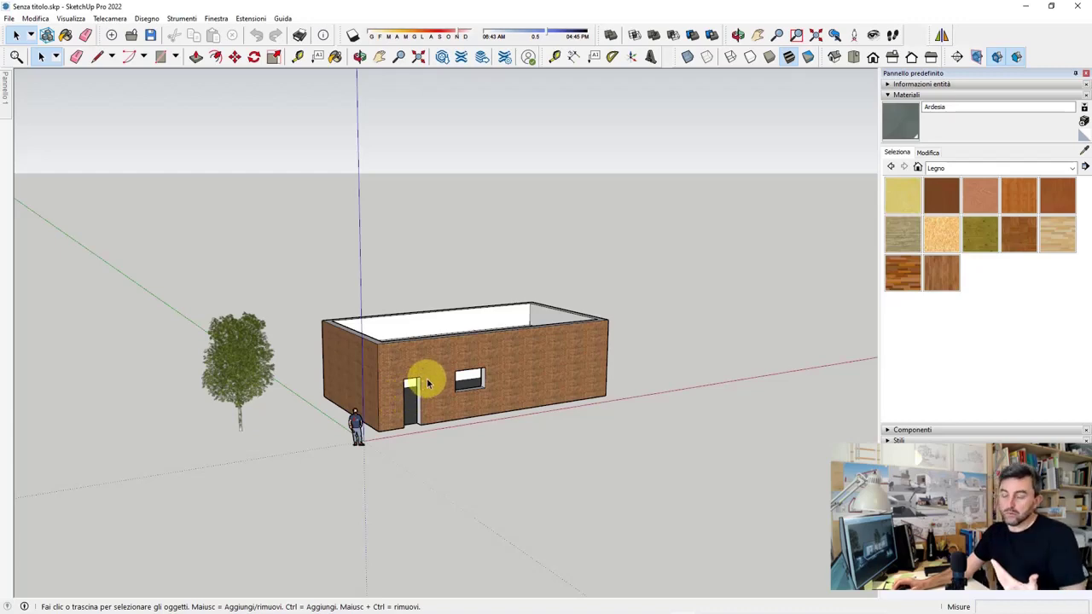
Inspect the brick house and tree from above, low and roof angles, then open the File menu
scroll(377, 389, up, 2)
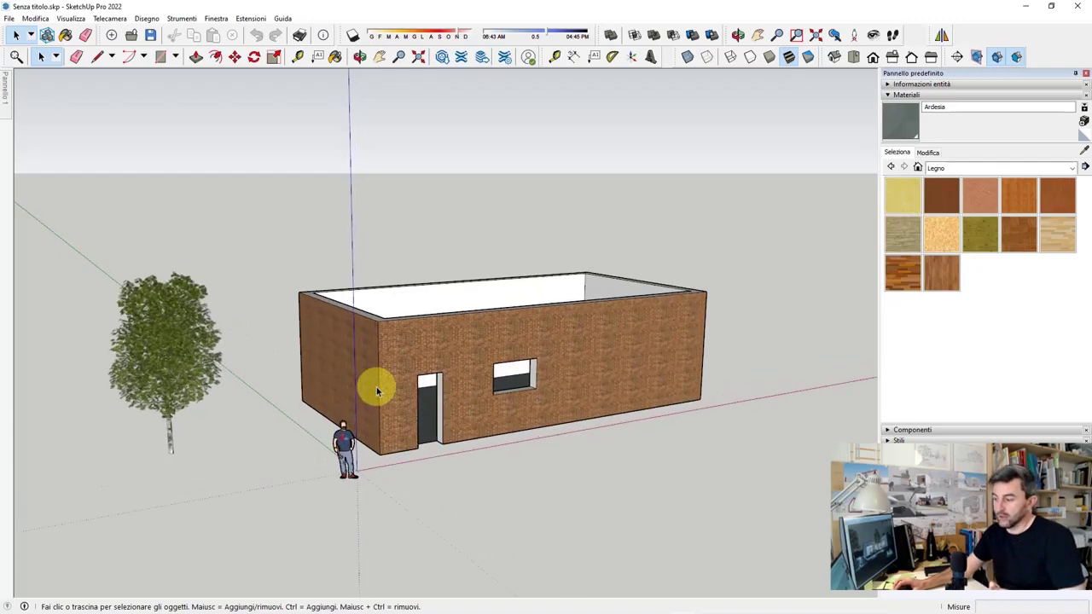
scroll(480, 312, down, 1)
middle_drag(480, 312, 146, 346)
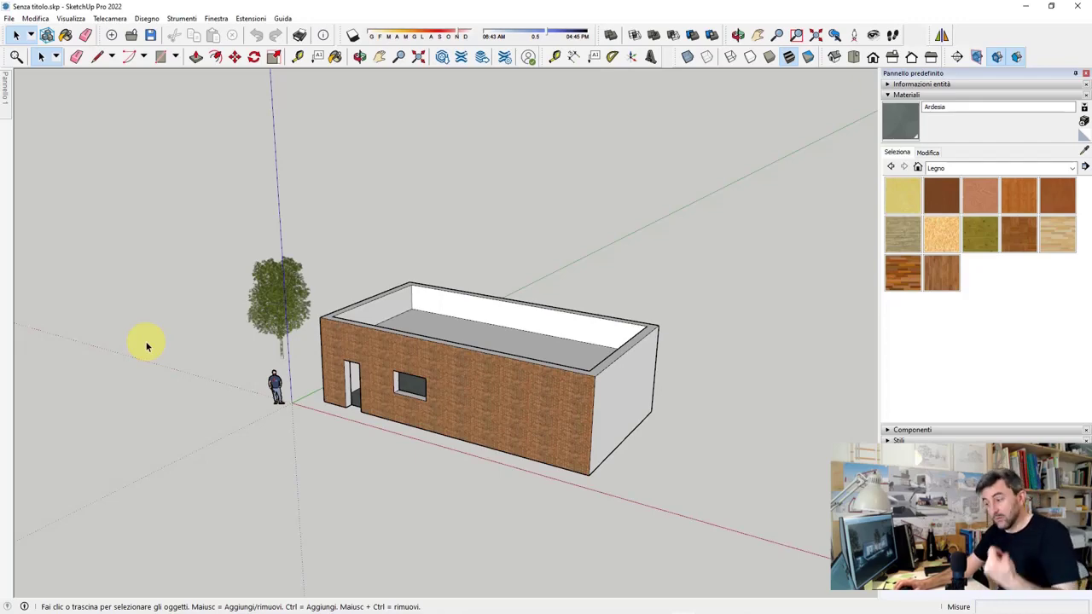
middle_drag(400, 375, 737, 276)
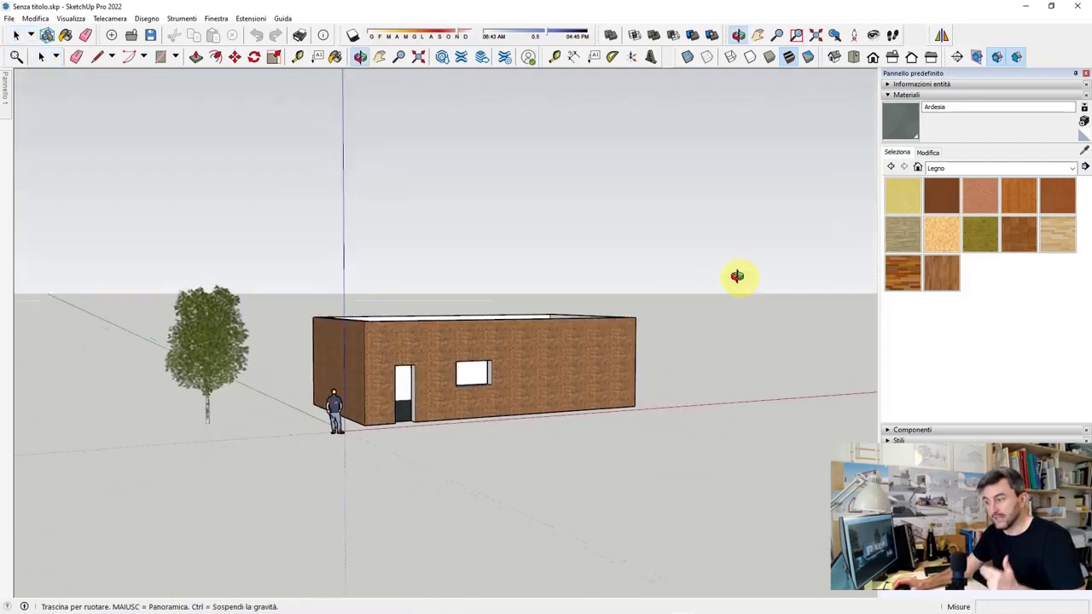
middle_drag(488, 396, 446, 419)
scroll(418, 397, up, 3)
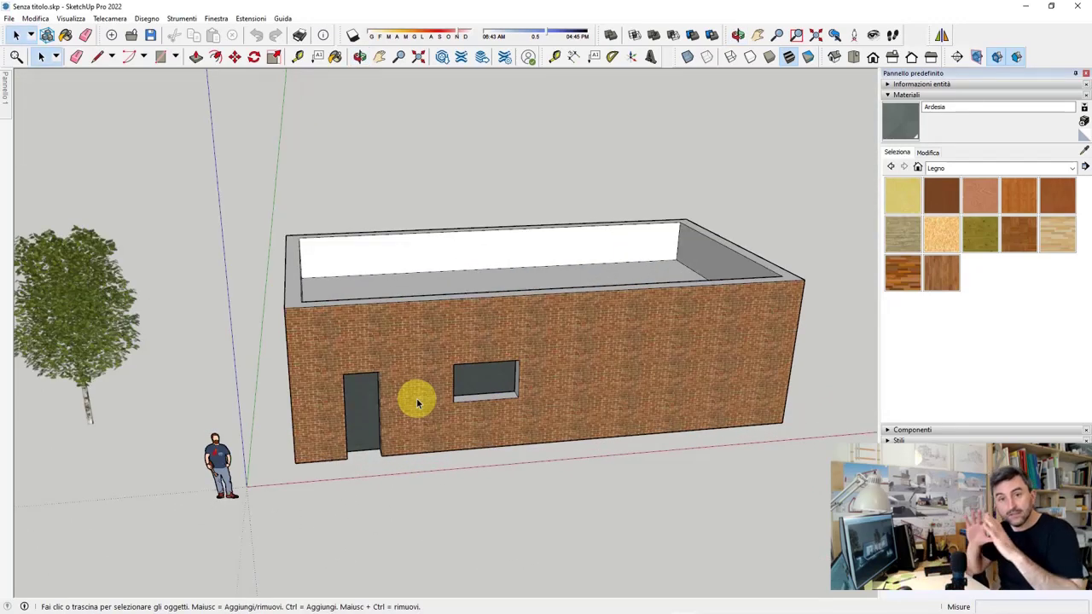
scroll(287, 362, down, 2)
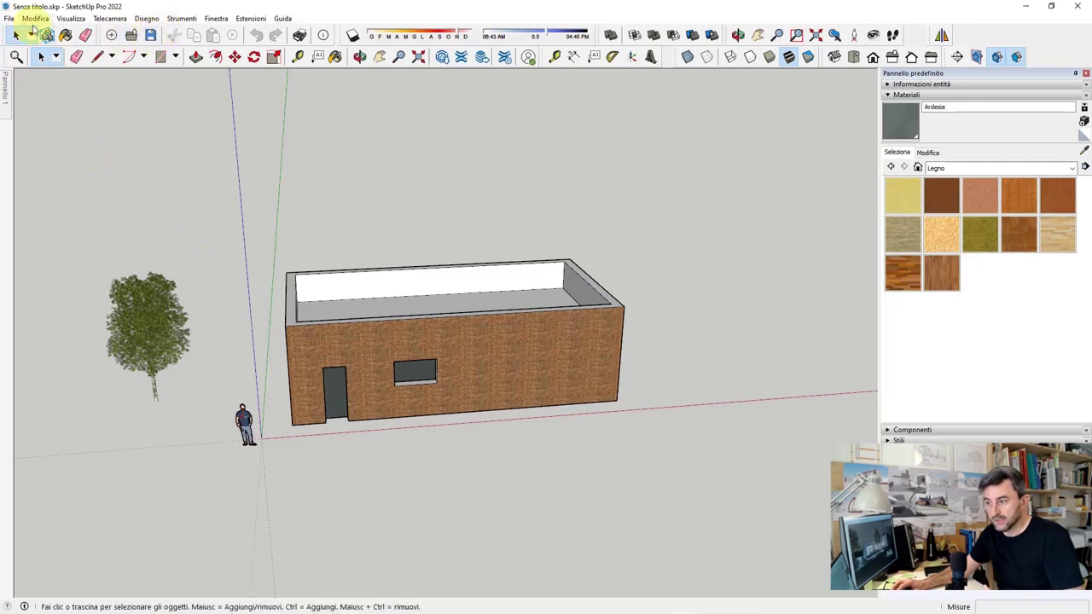
click(8, 18)
mouse_move(30, 223)
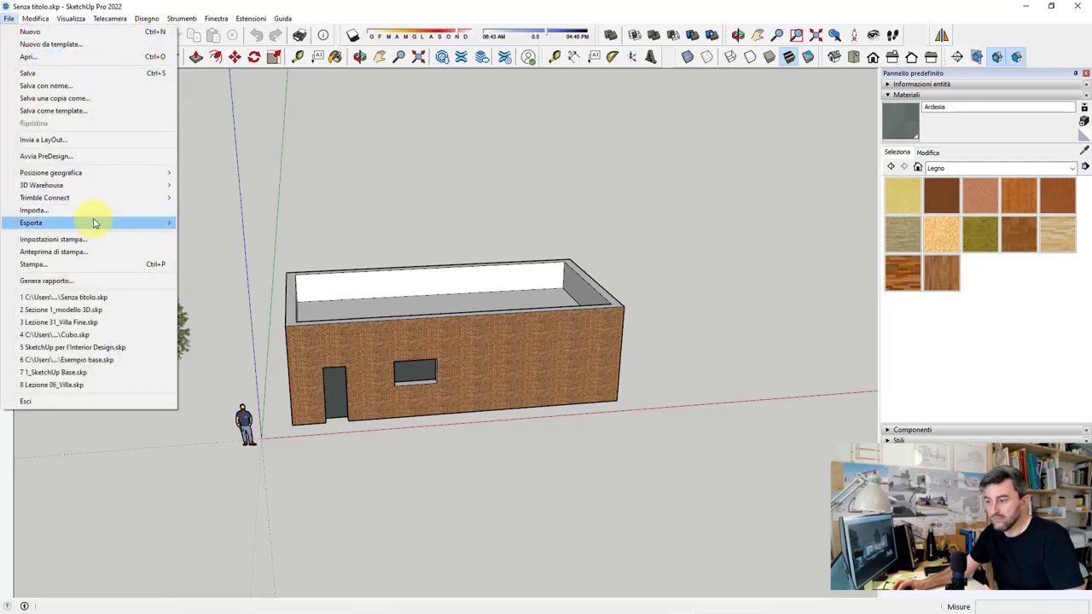
Send the model to LayOut as a new A3 Landscape document
click(92, 141)
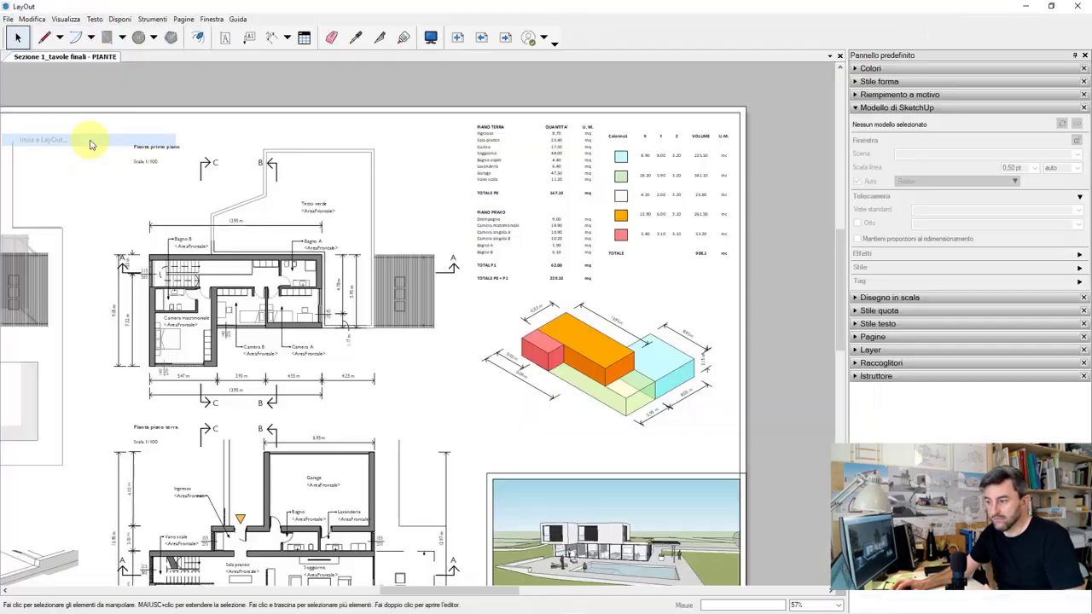
click(333, 343)
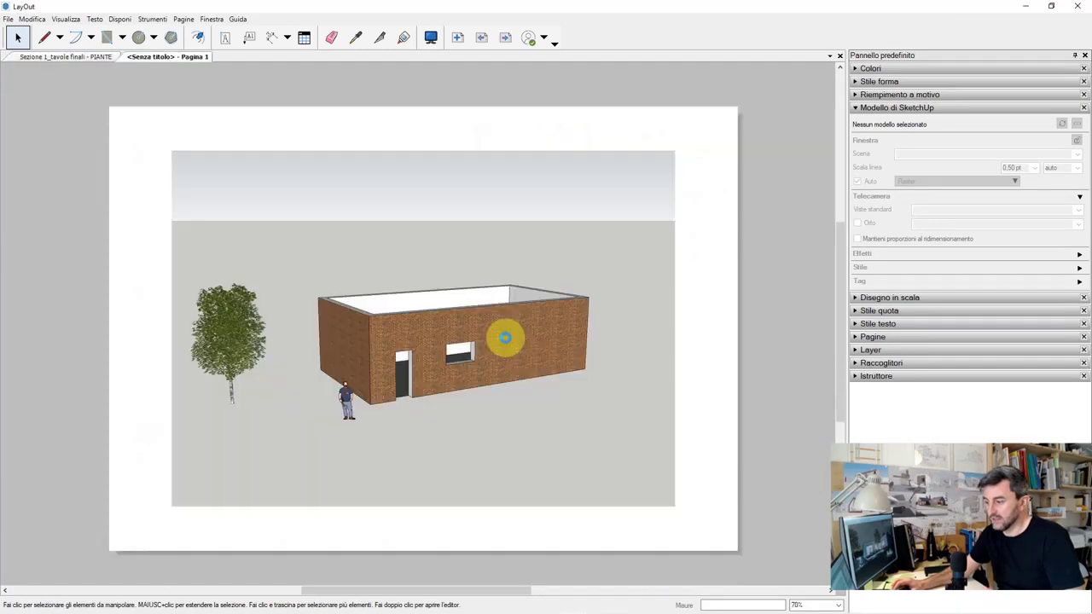
scroll(505, 340, down, 2)
scroll(477, 350, up, 2)
scroll(478, 351, up, 1)
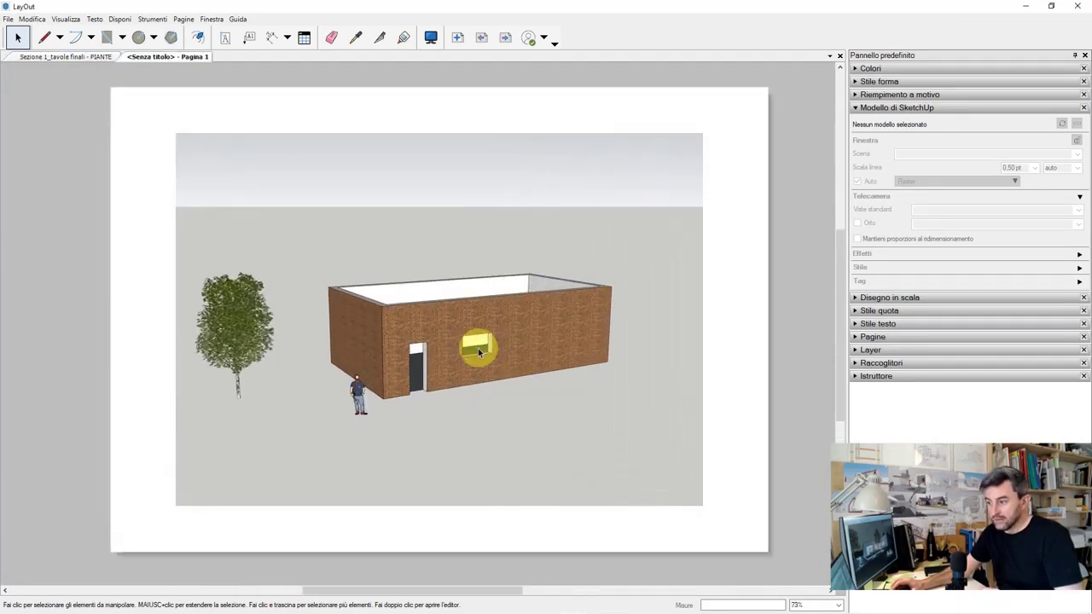
Make the placed model view a front orthographic elevation and crop its bottom edge upward
click(472, 276)
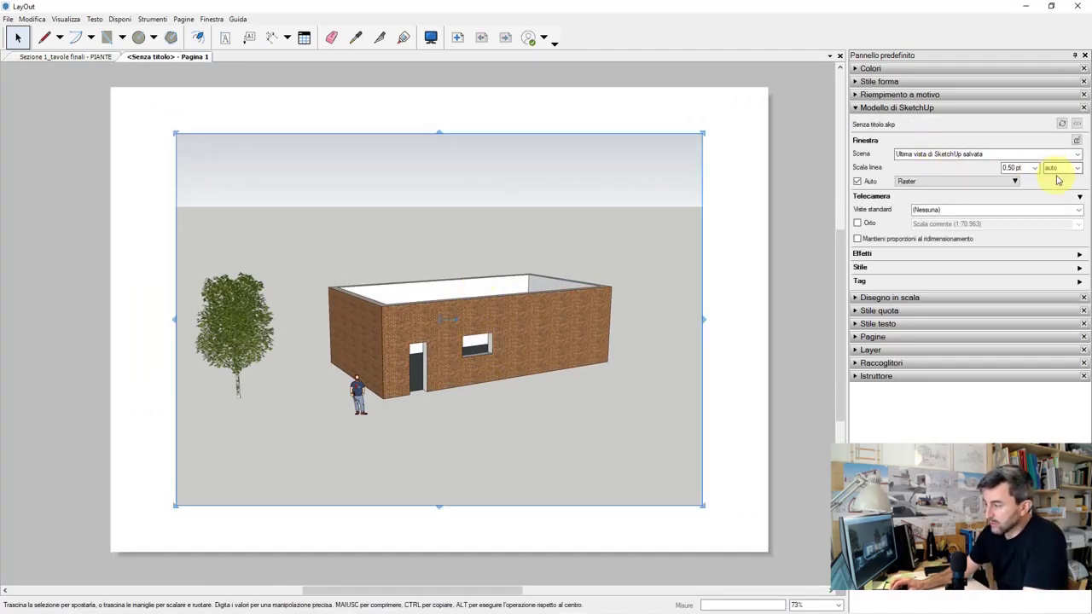
click(878, 224)
click(1080, 213)
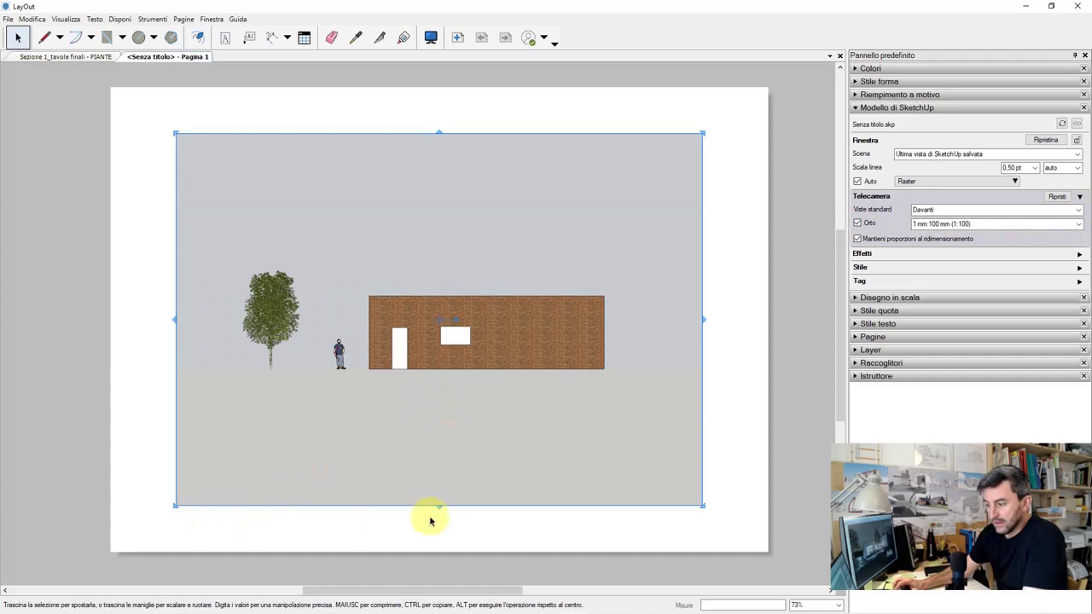
drag(440, 507, 441, 399)
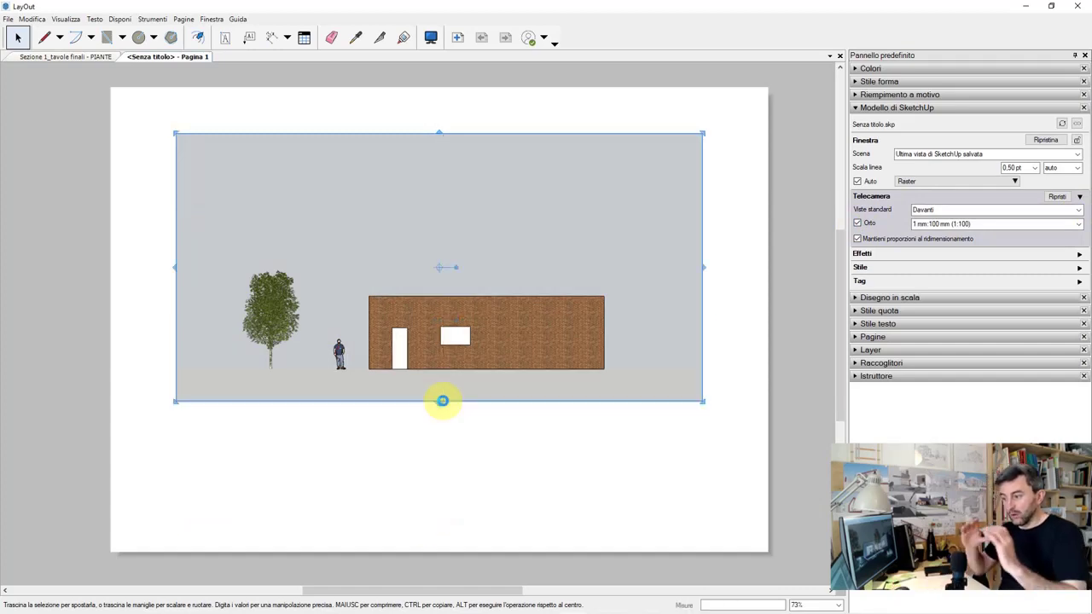
Deselect the view and switch to the Sezione 1_tavole finali - PIANTE document
scroll(534, 358, up, 1)
scroll(298, 305, down, 1)
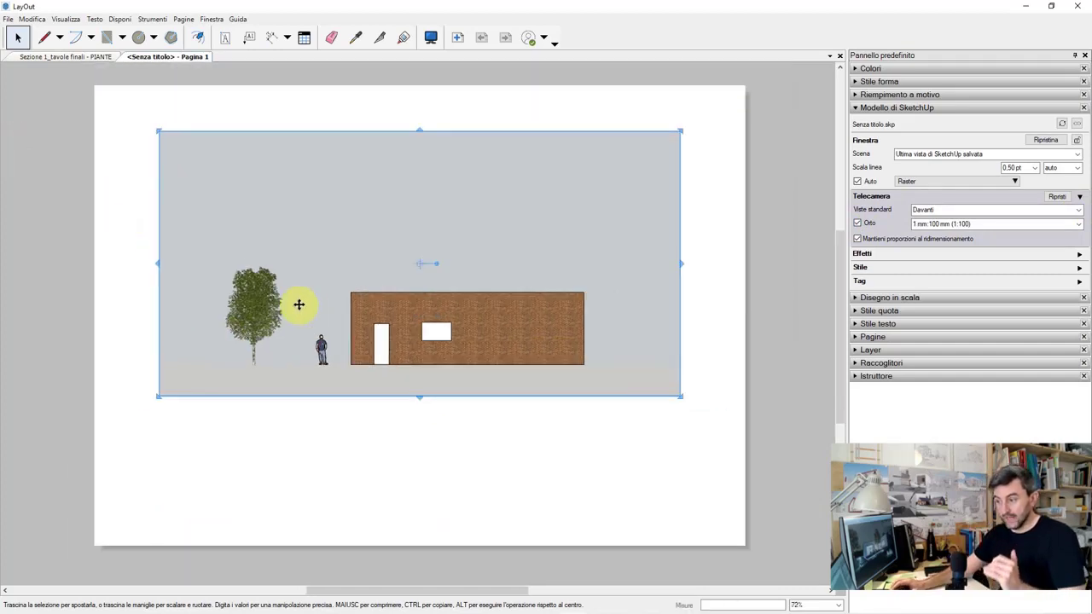
click(83, 112)
click(68, 56)
Zoom out to center the PIANTE sheet, then go back to page 1, INQUADRAMENTO PROGETTO
scroll(532, 187, down, 1)
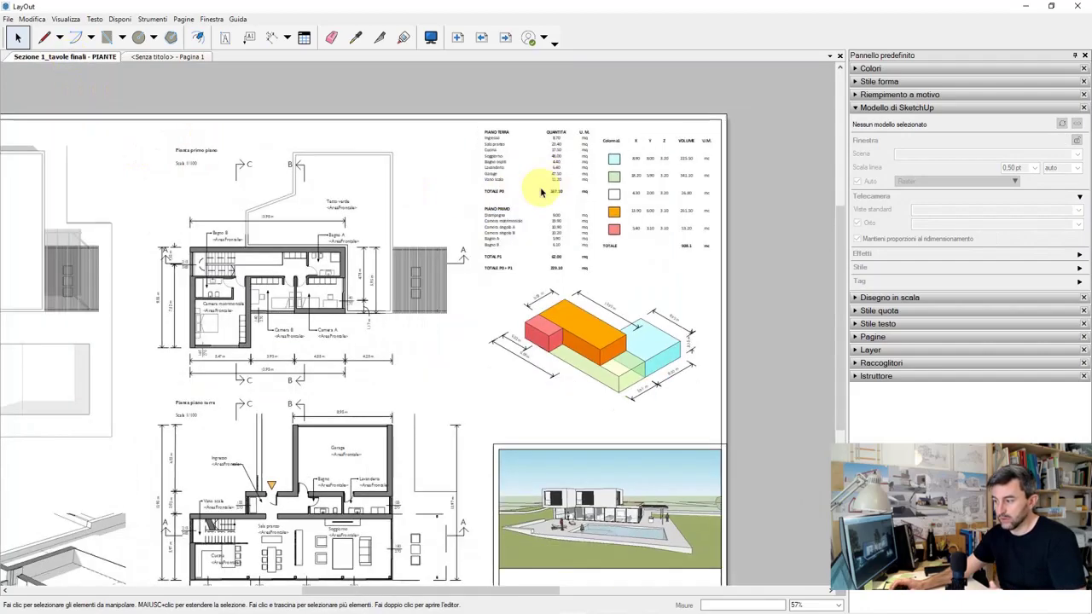
scroll(302, 293, down, 2)
middle_drag(280, 293, 325, 264)
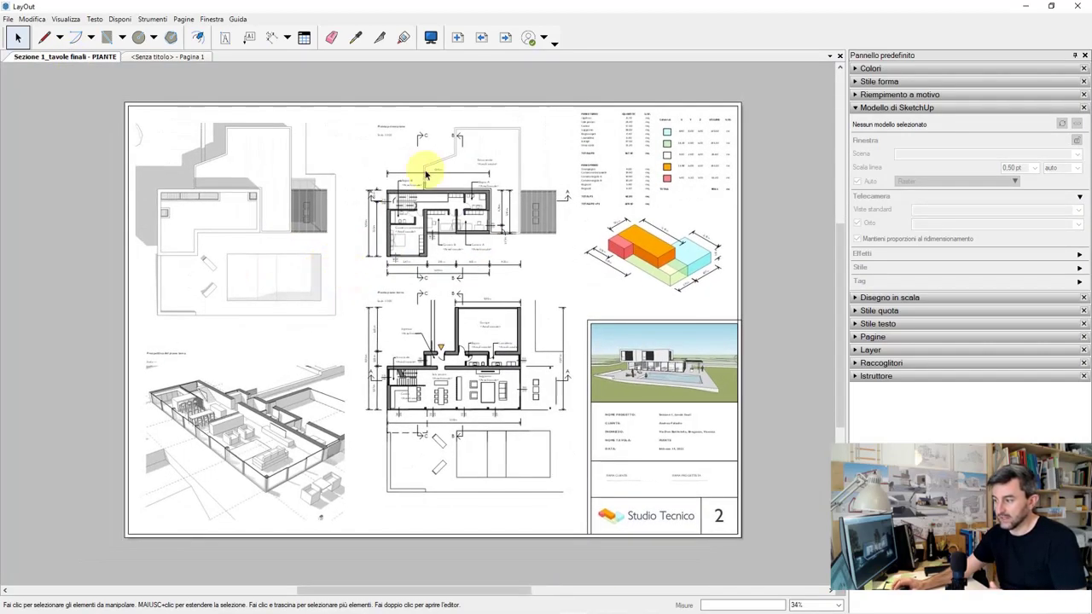
click(481, 40)
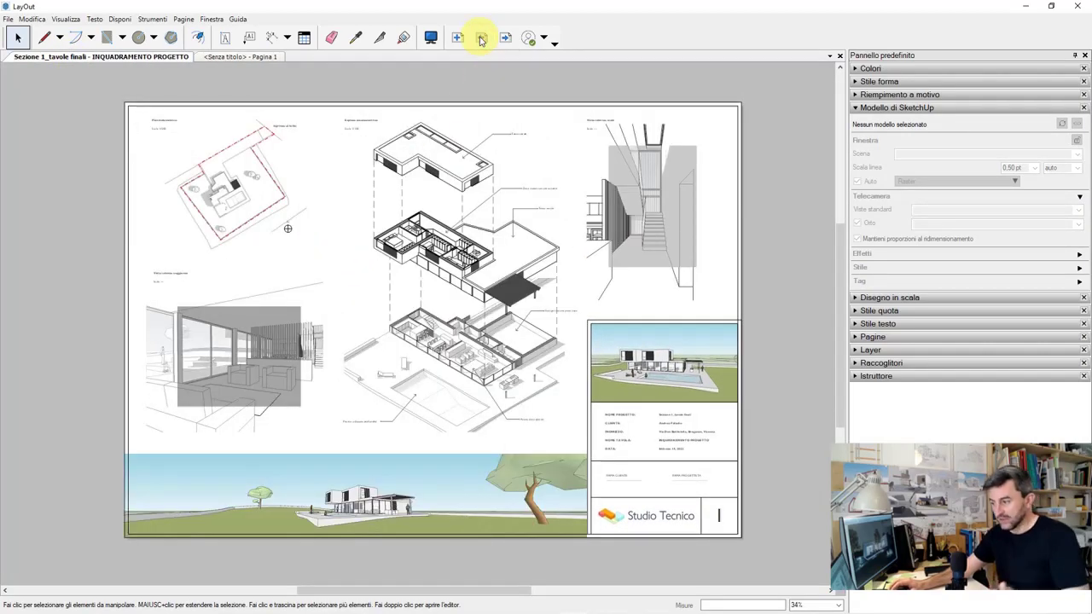